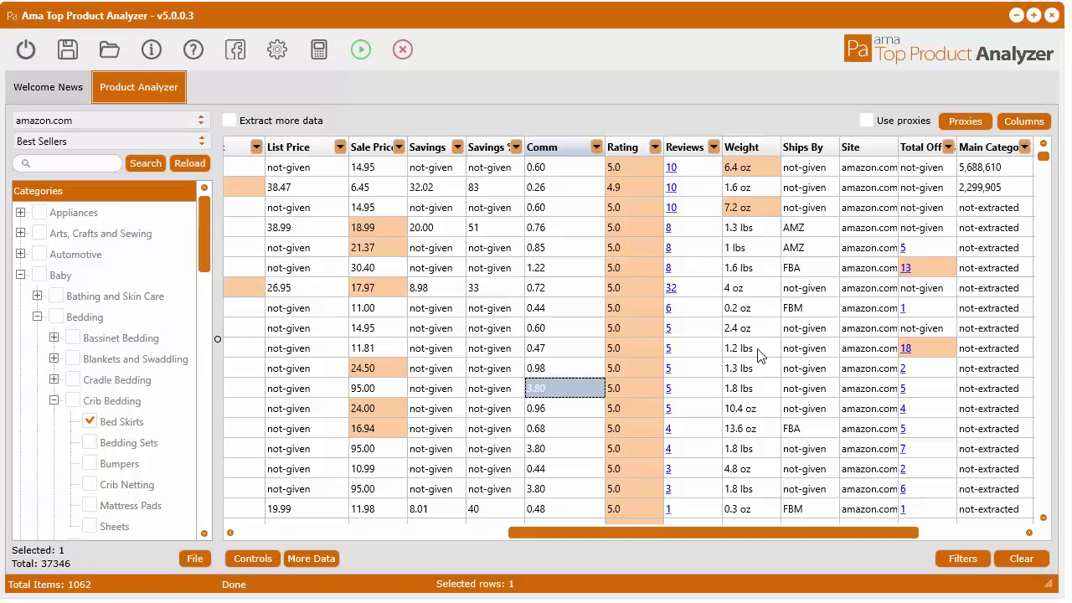
Step: Remove all saved proxies from the proxy manager's list
click(866, 122)
click(872, 125)
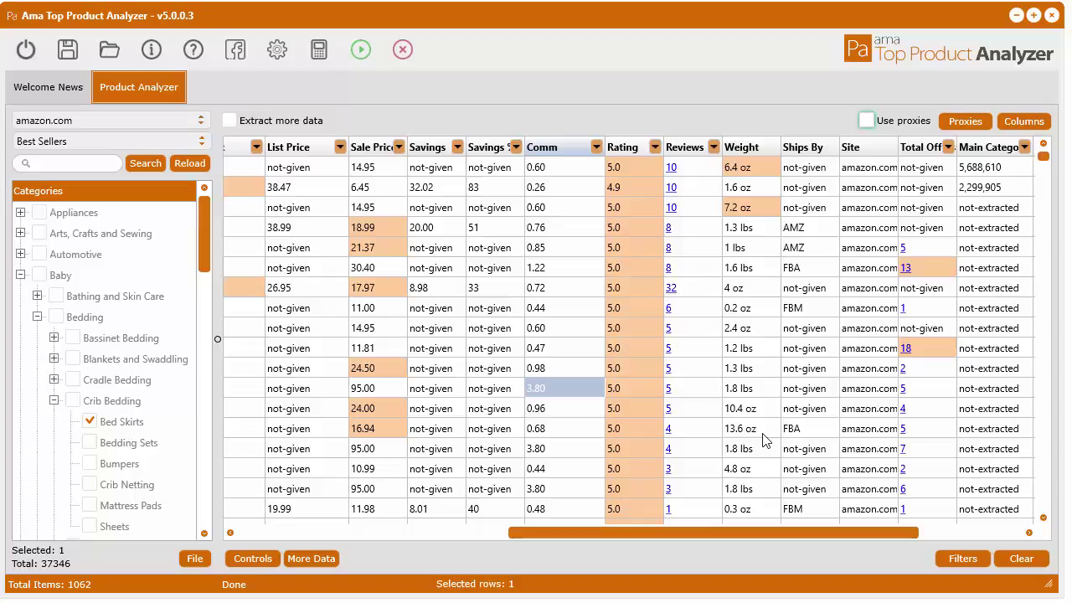
click(973, 122)
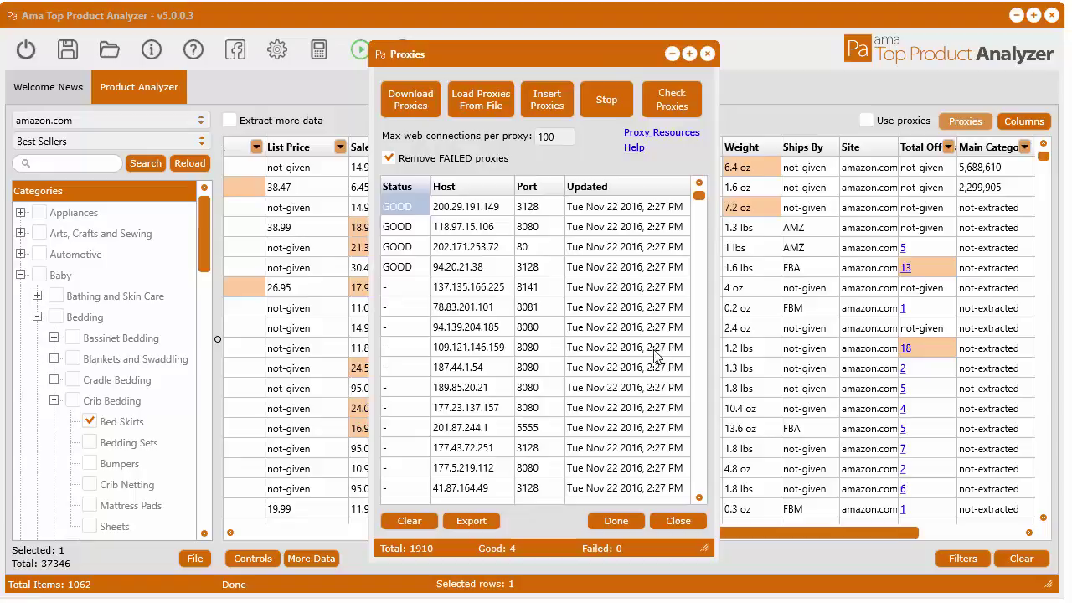
click(406, 521)
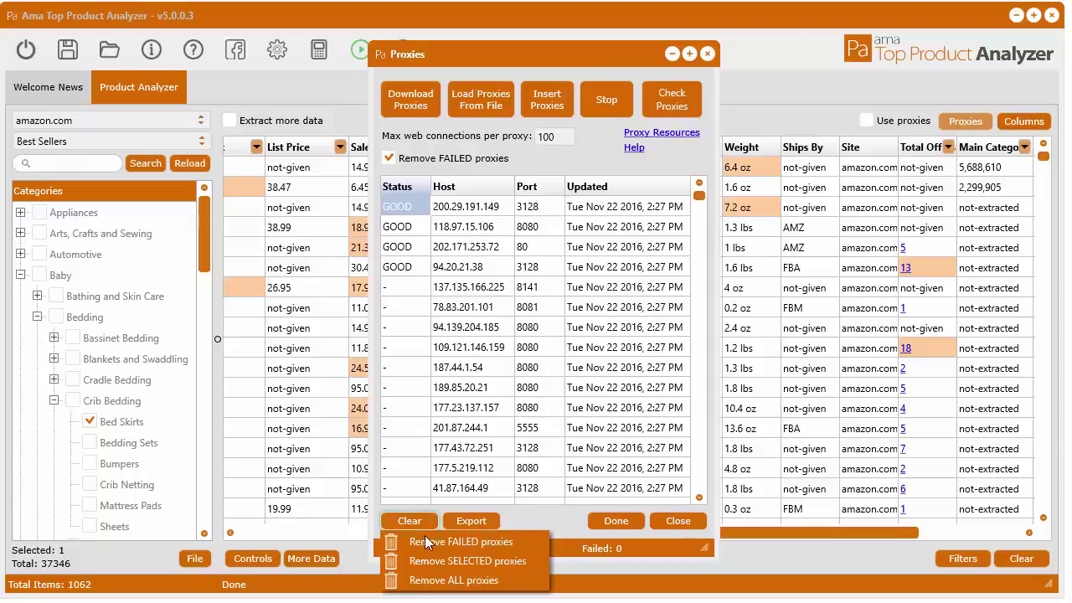
click(452, 580)
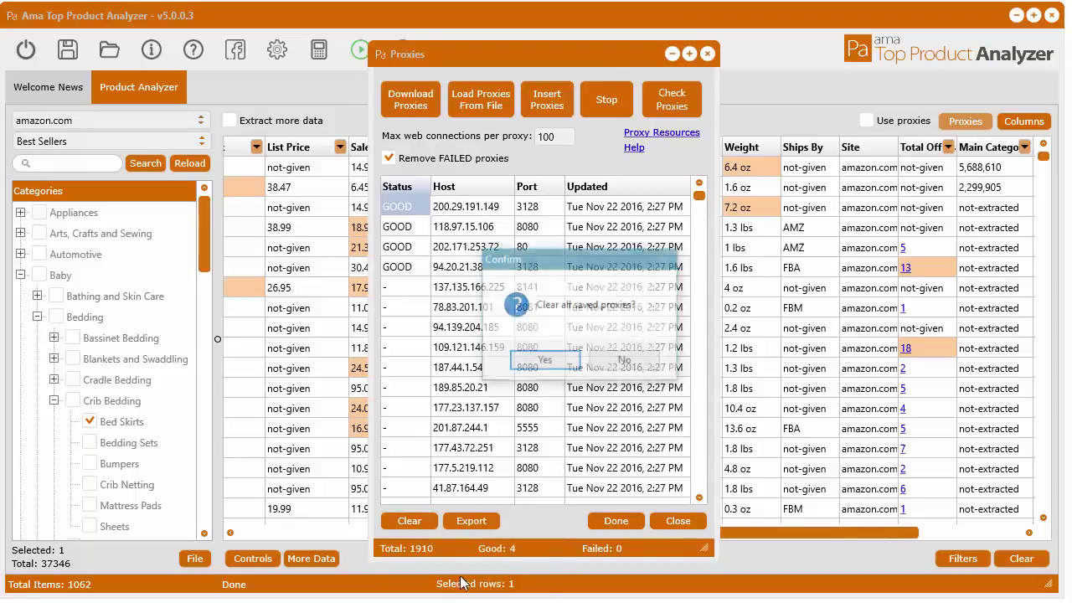
click(545, 358)
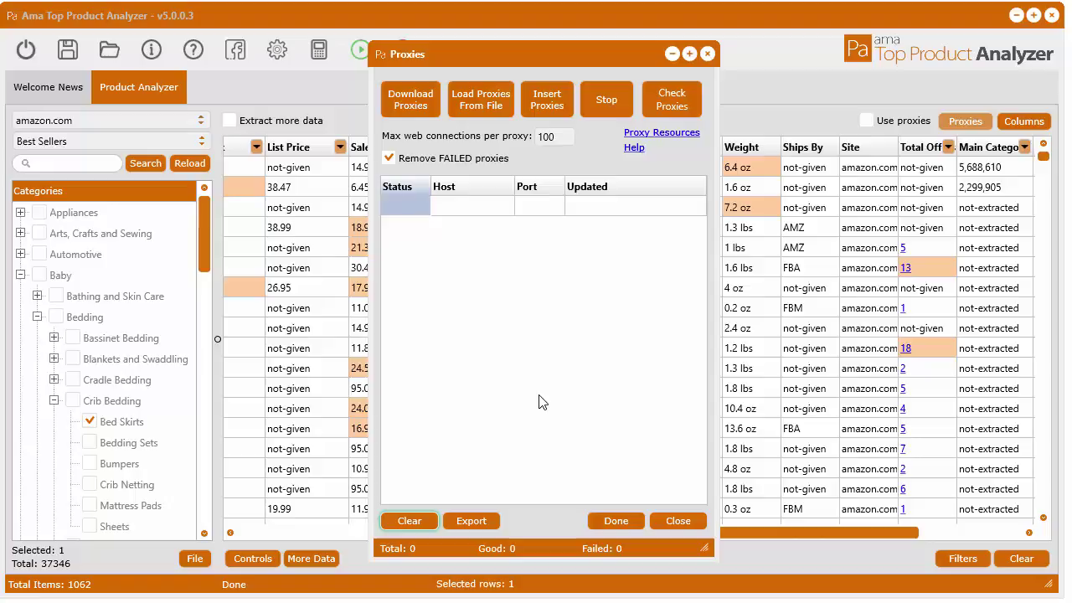
Step: Look at the manual host:port entry form and the load-from-file chooser for proxies, leaving both without adding any
click(538, 103)
drag(556, 137, 564, 133)
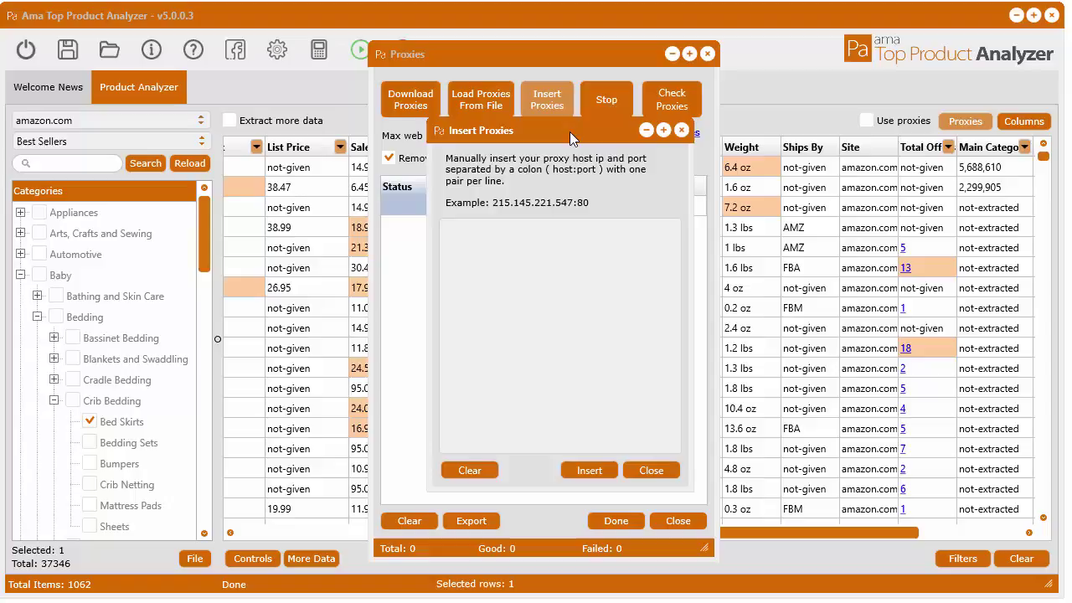
drag(585, 128, 581, 132)
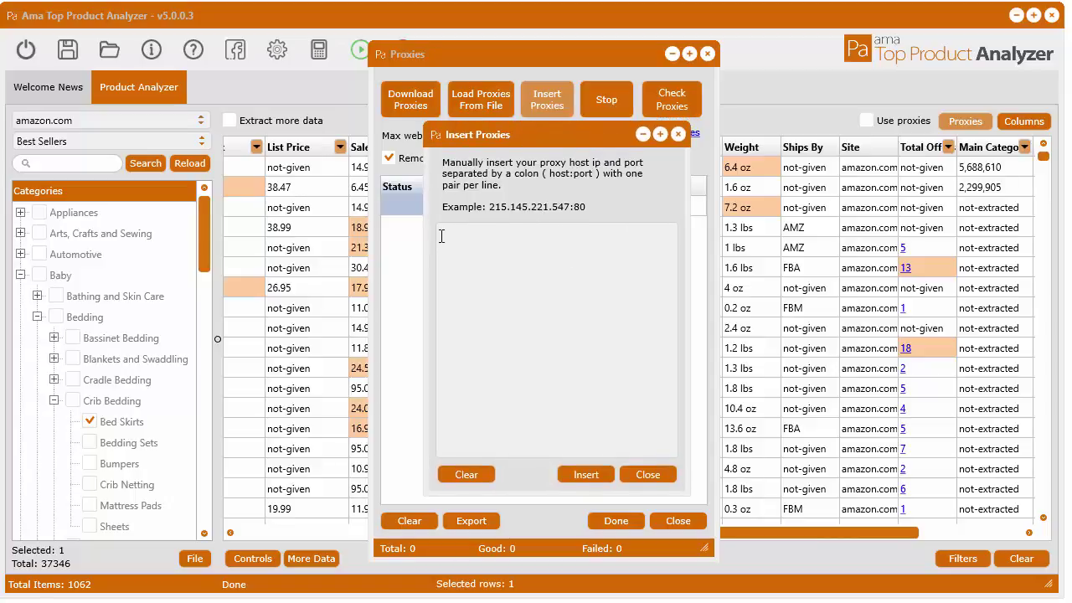
click(441, 237)
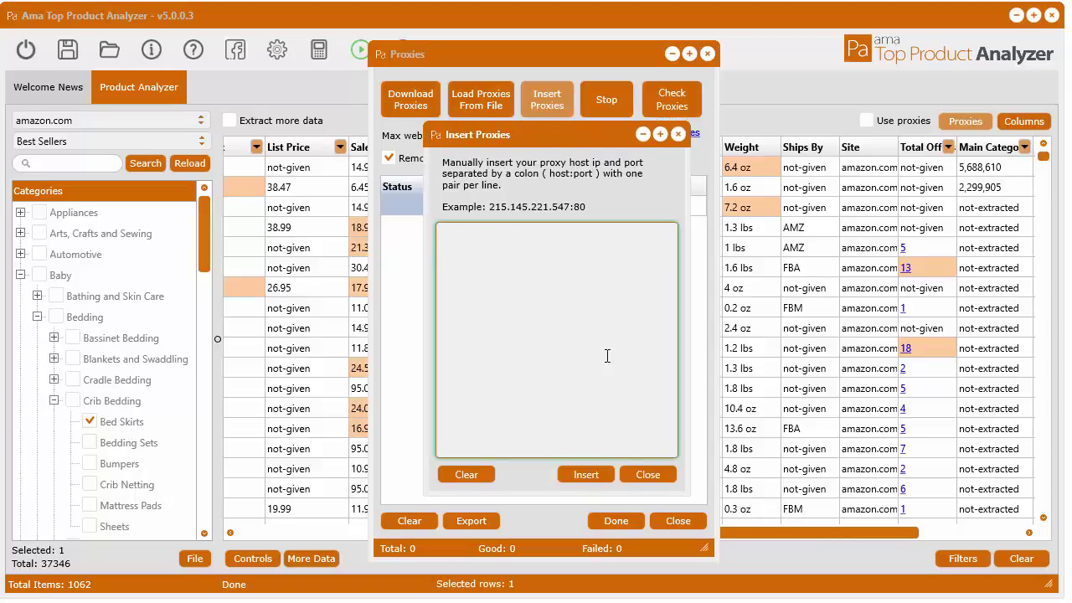
click(649, 476)
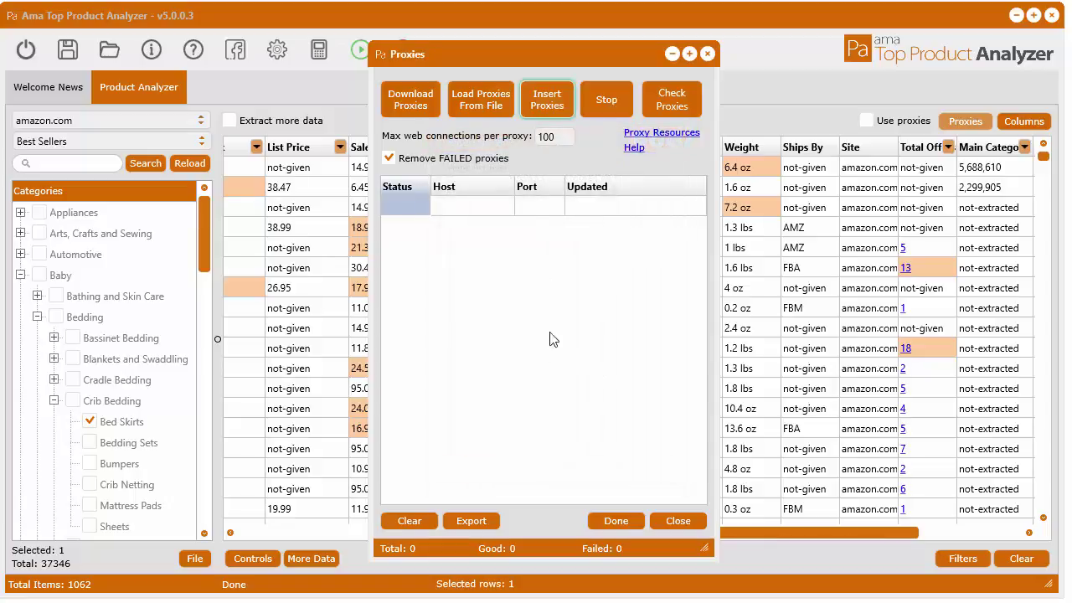
click(484, 107)
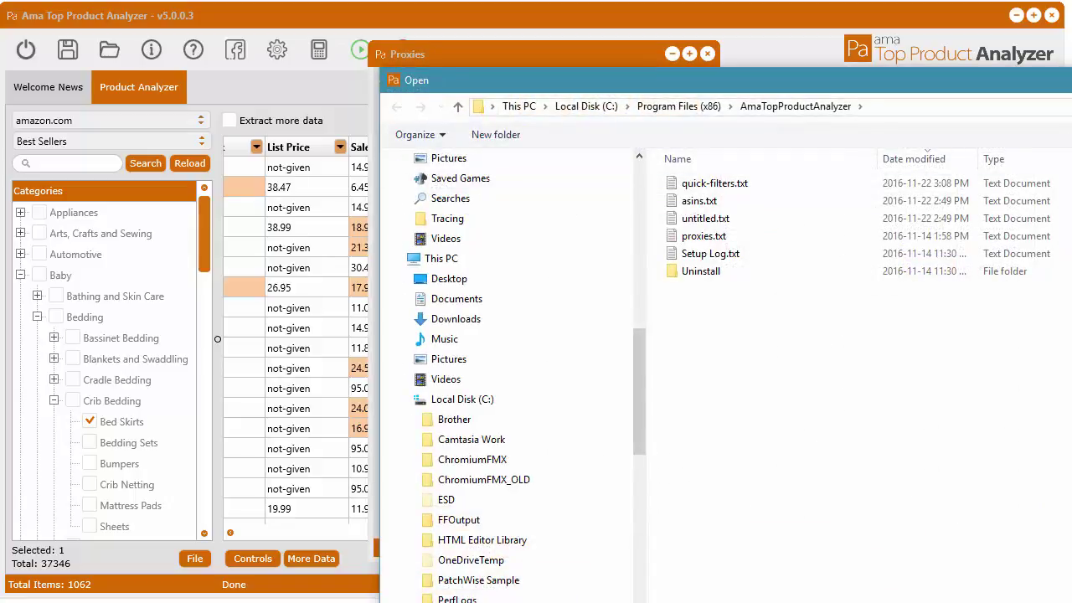
double_click(728, 209)
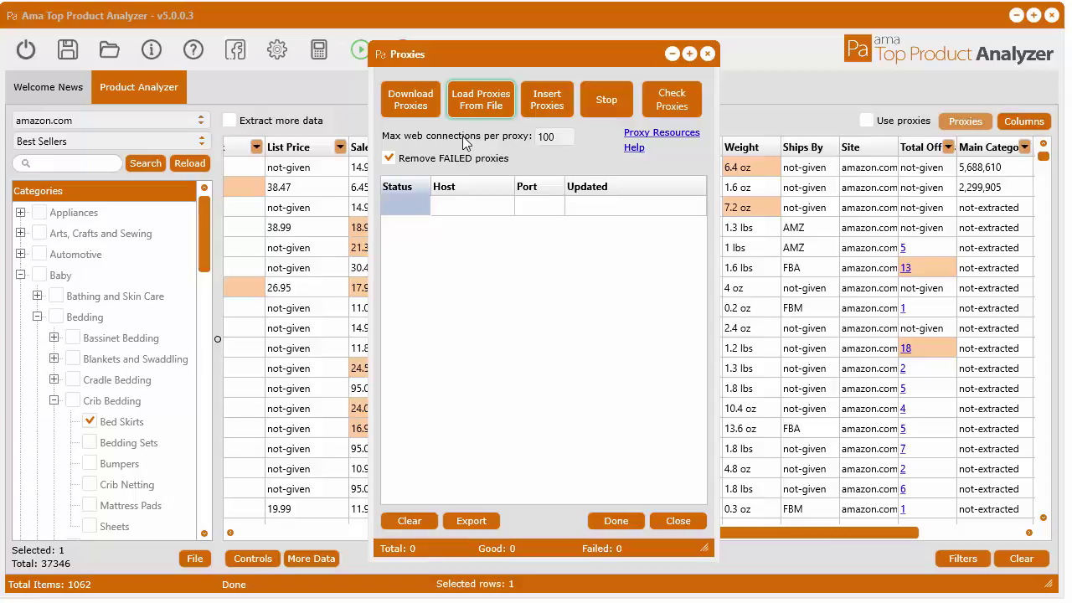
Step: Download both the fresh proxies and the free proxies into the empty proxy list
click(404, 101)
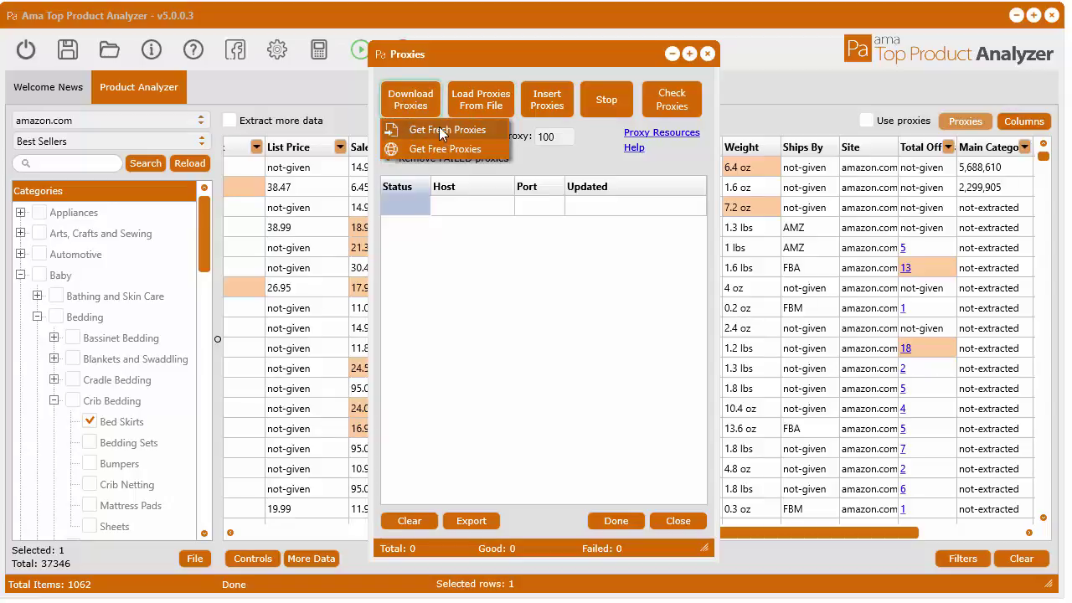
click(441, 130)
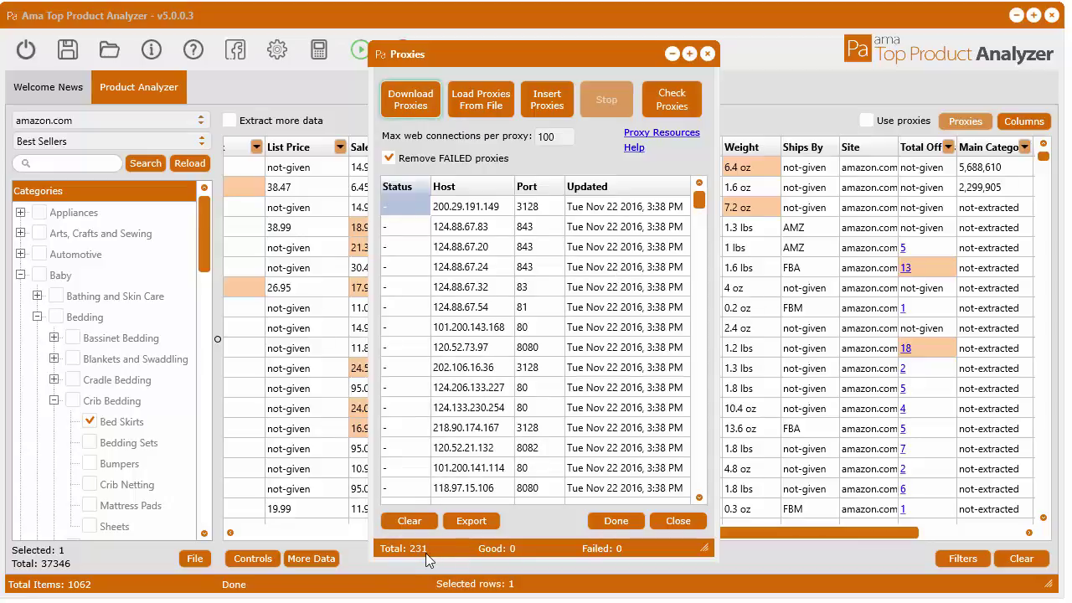
click(405, 102)
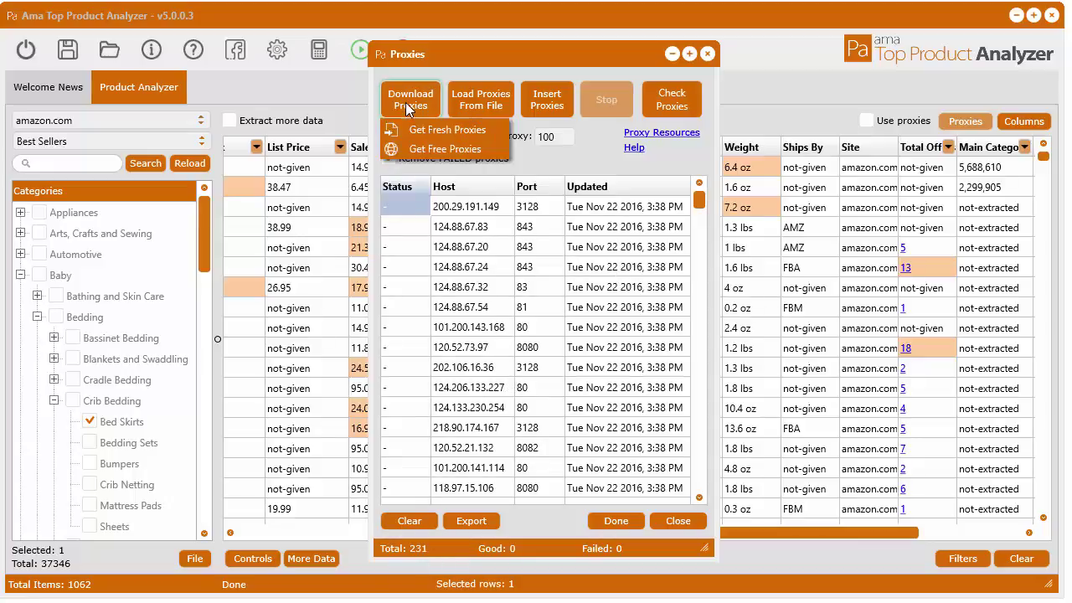
click(442, 157)
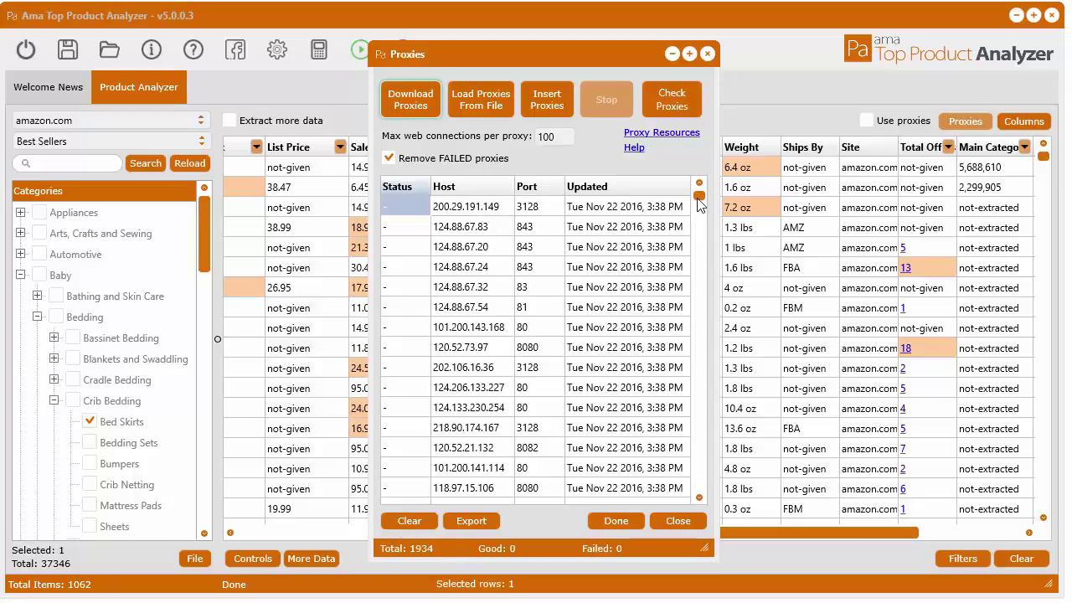
drag(699, 203, 700, 442)
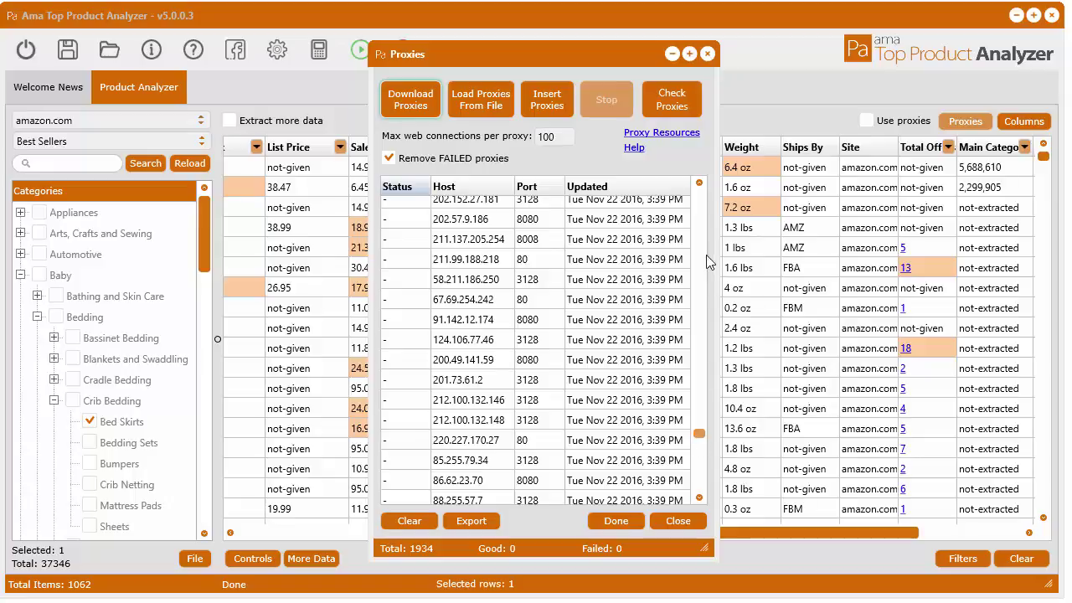
click(700, 196)
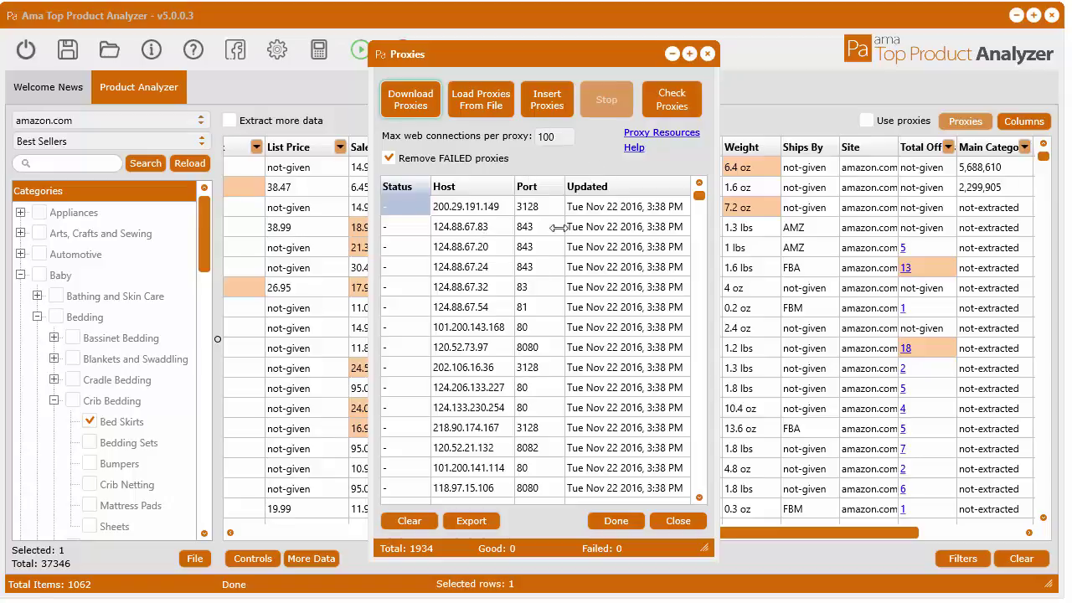
click(405, 105)
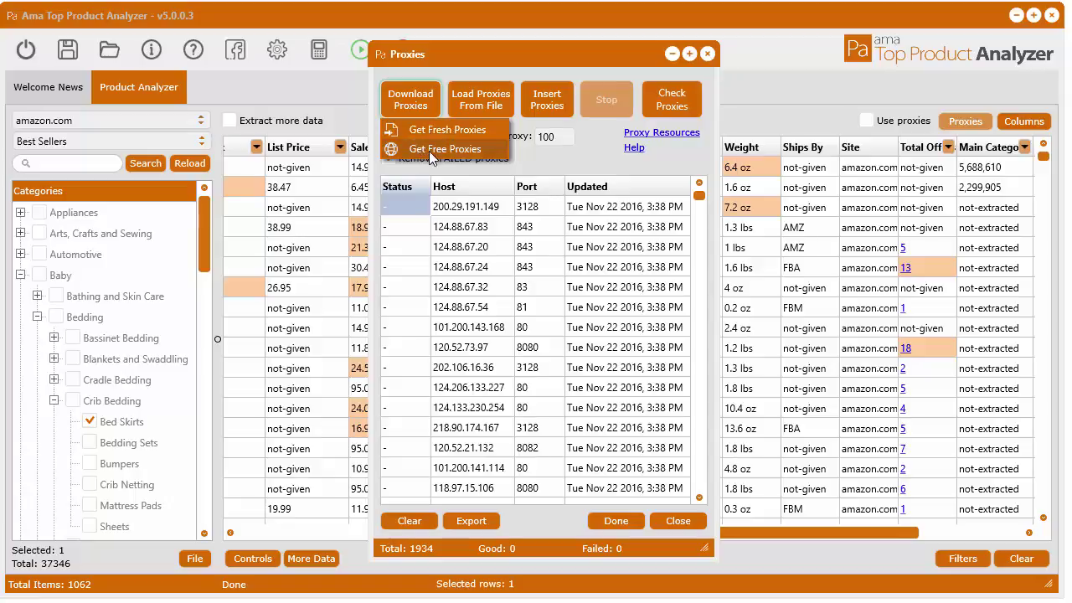
click(544, 155)
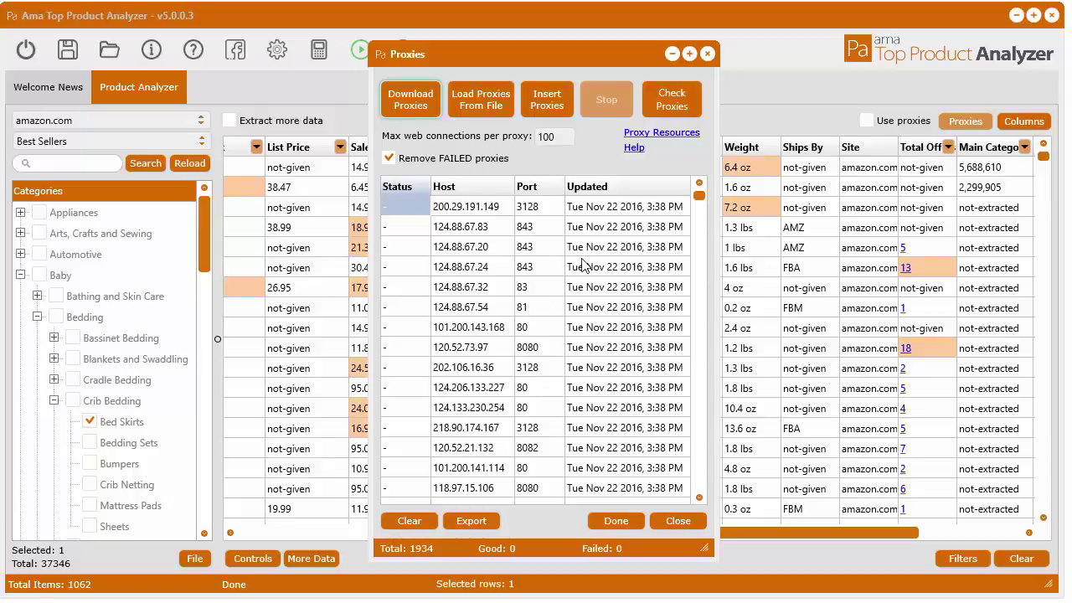
Step: Run the check on the downloaded proxies and stop it before the whole list is processed
click(673, 103)
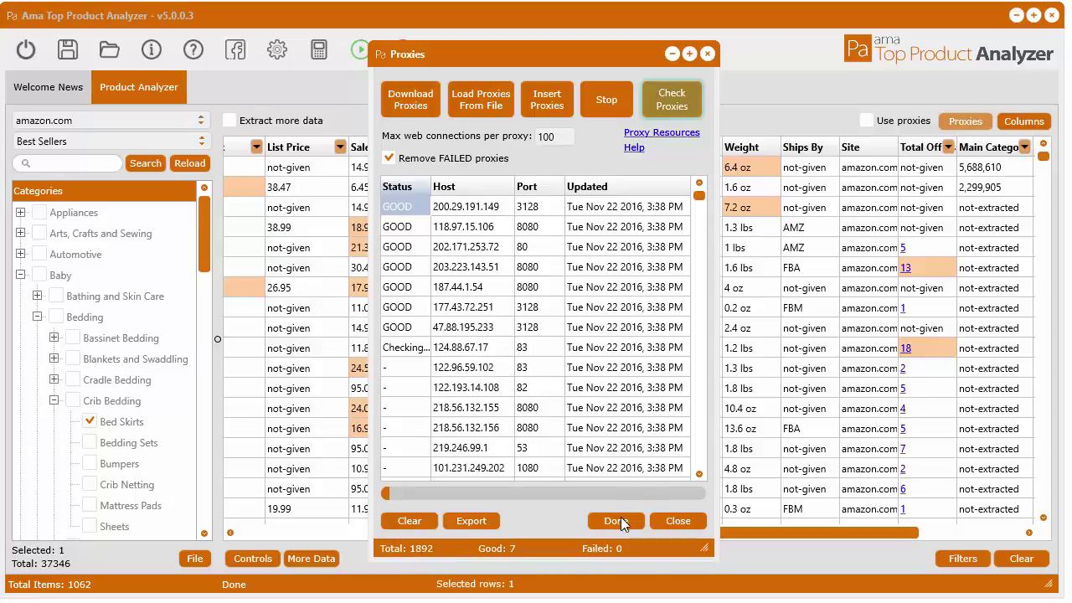
click(602, 96)
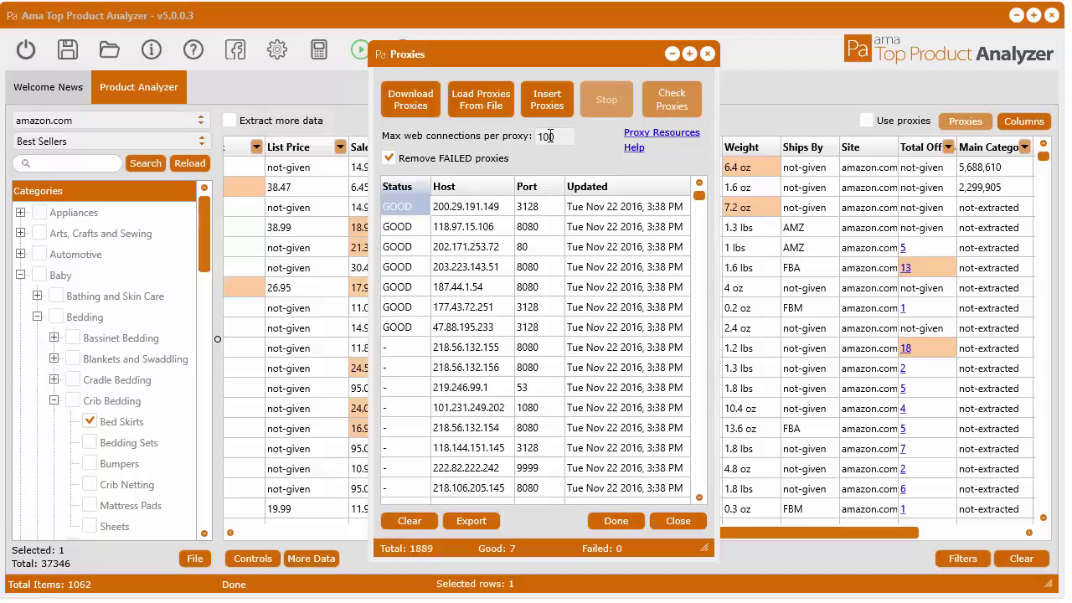
click(456, 210)
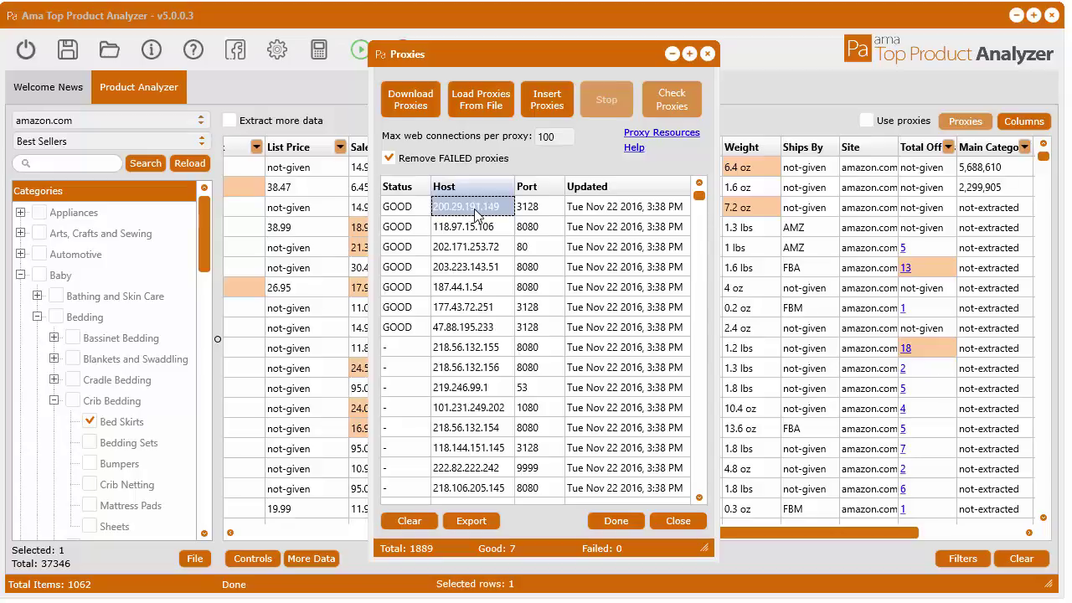
double_click(546, 136)
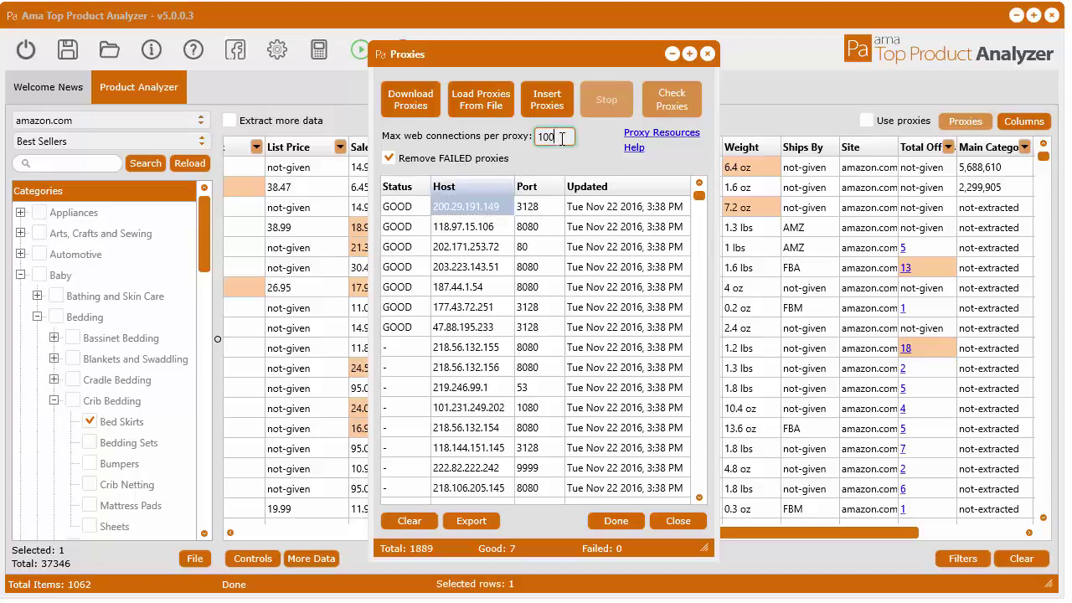
click(467, 206)
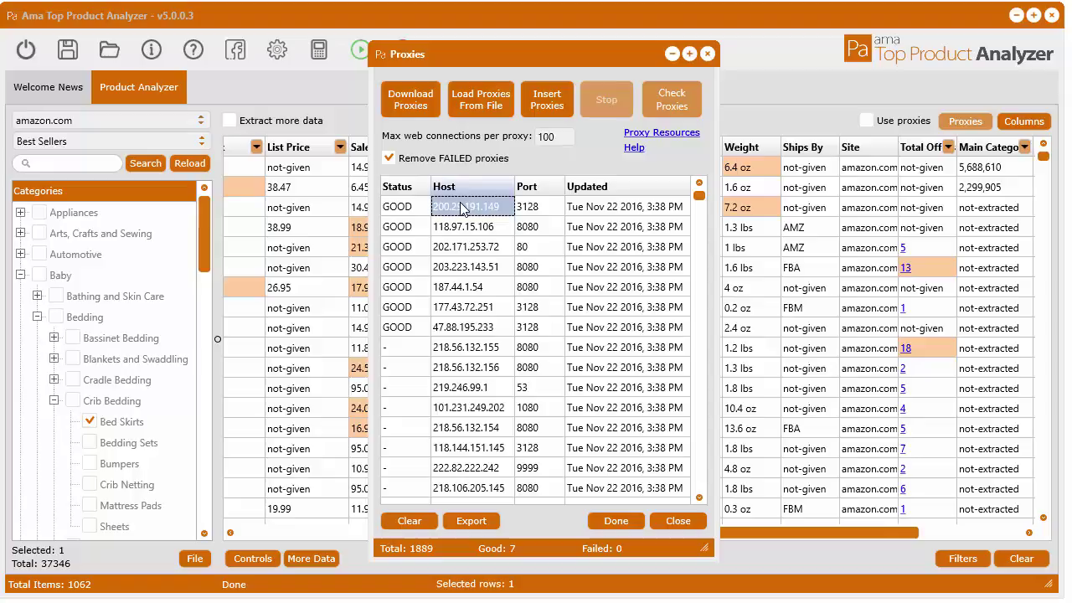
double_click(534, 136)
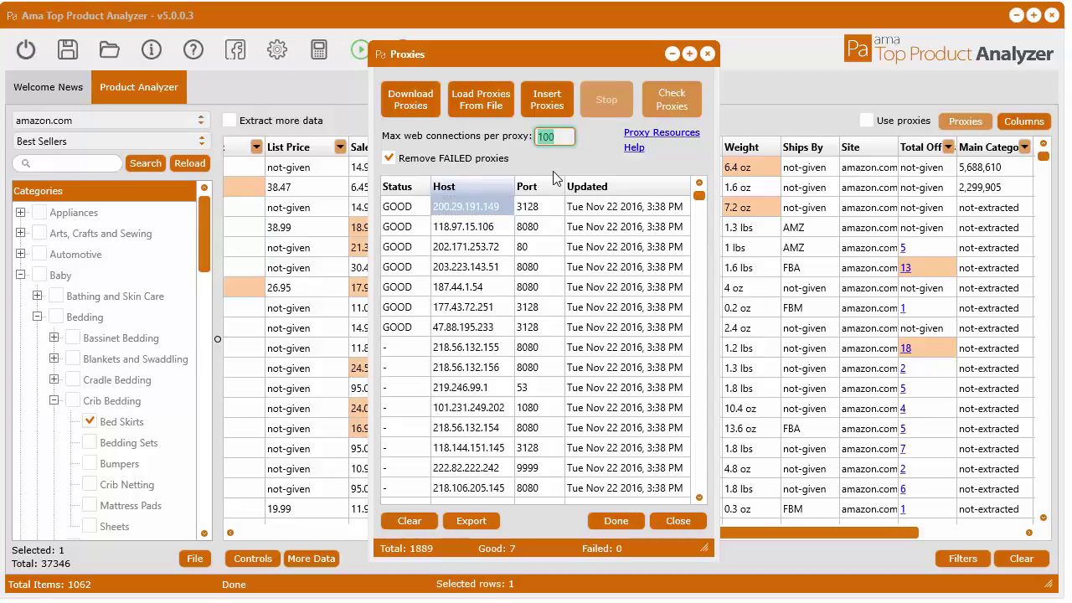
click(465, 226)
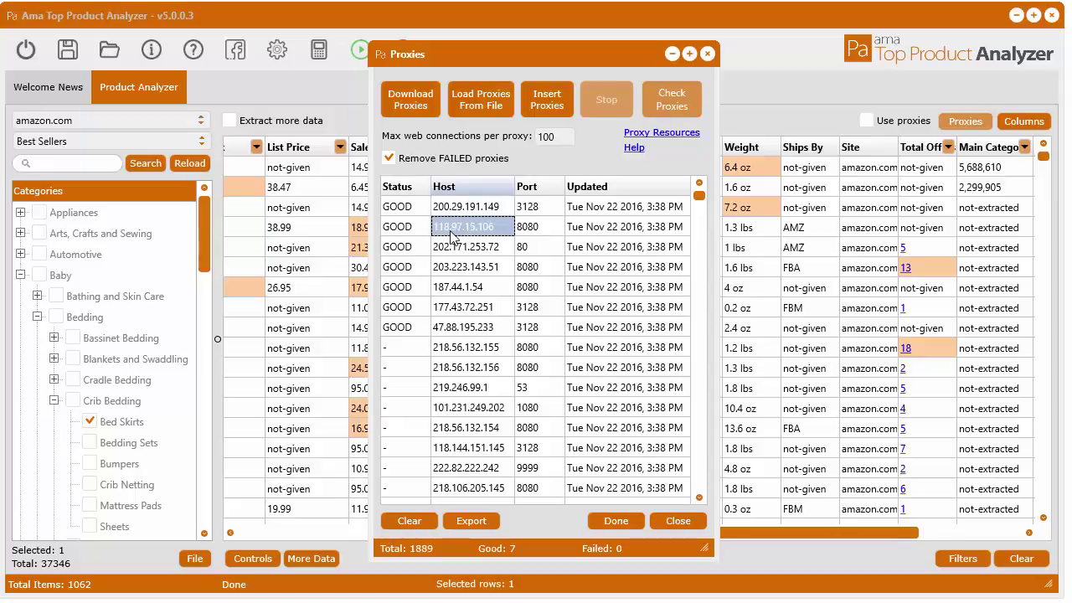
drag(566, 138, 556, 142)
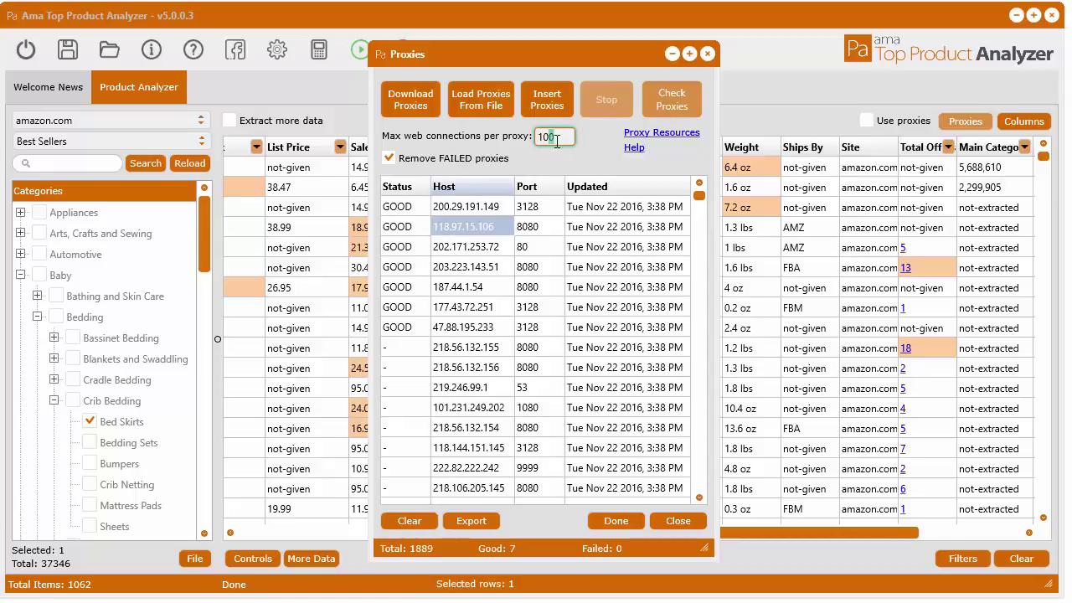
click(495, 350)
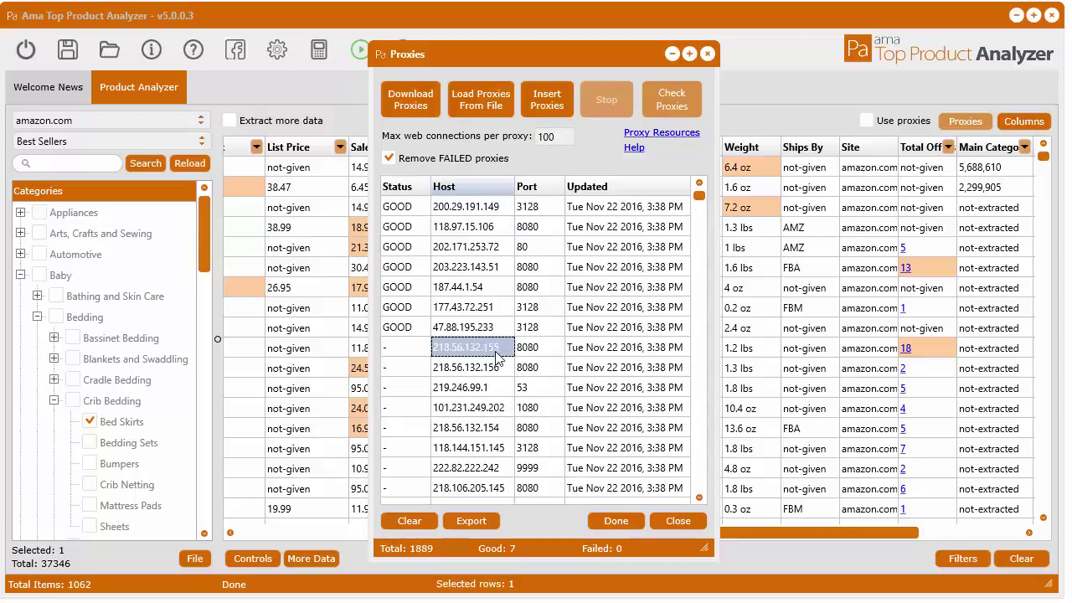
Step: Open the Proxy Resources web page and review its free proxy lists and the Free Proxy Checker Software section
click(662, 133)
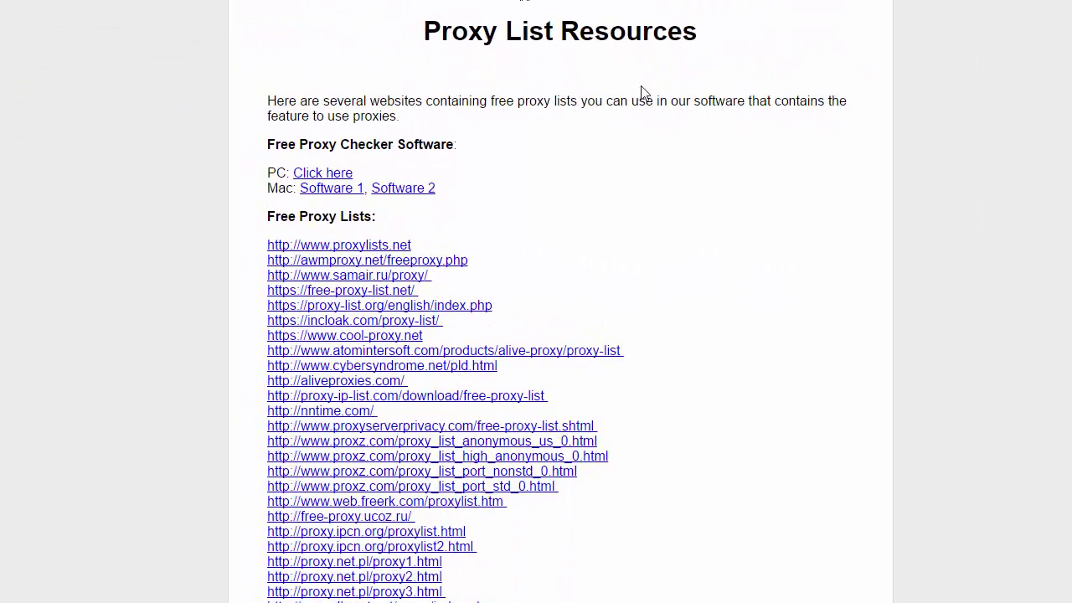
scroll(778, 230, down, 3)
scroll(746, 302, up, 3)
drag(268, 142, 459, 141)
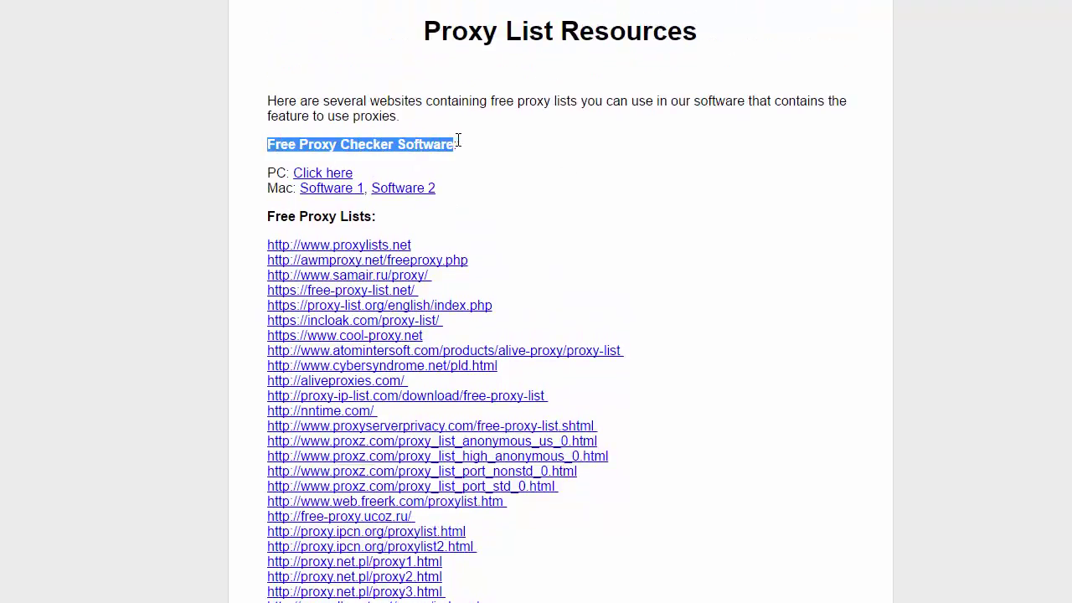
Step: Try to download the PC proxy checker installer, ProxyChecker-1.0.0.28.exe, from the ProxyChecker site
click(304, 174)
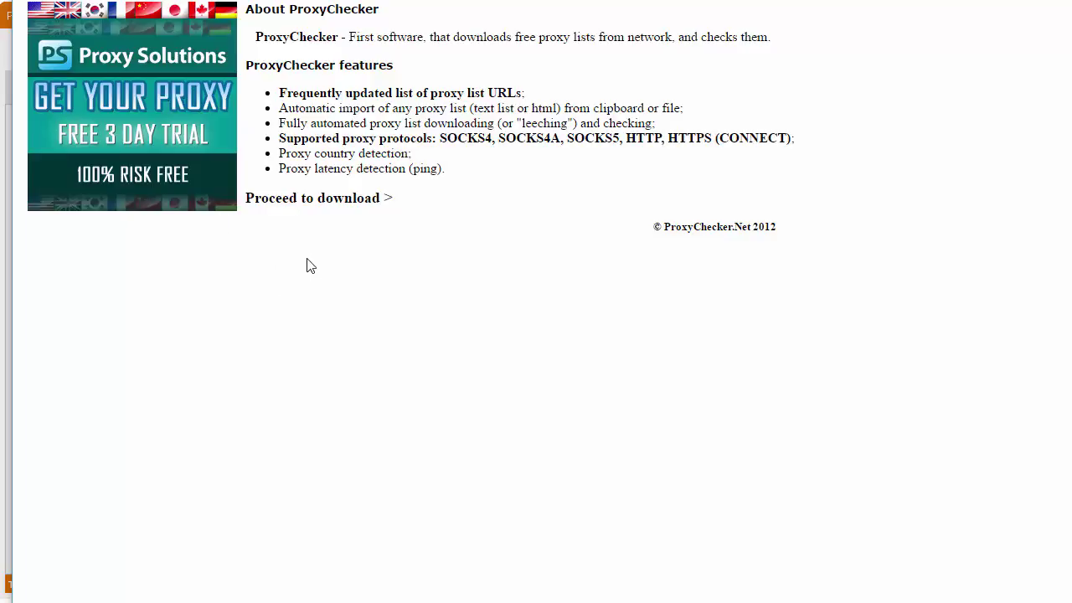
click(315, 201)
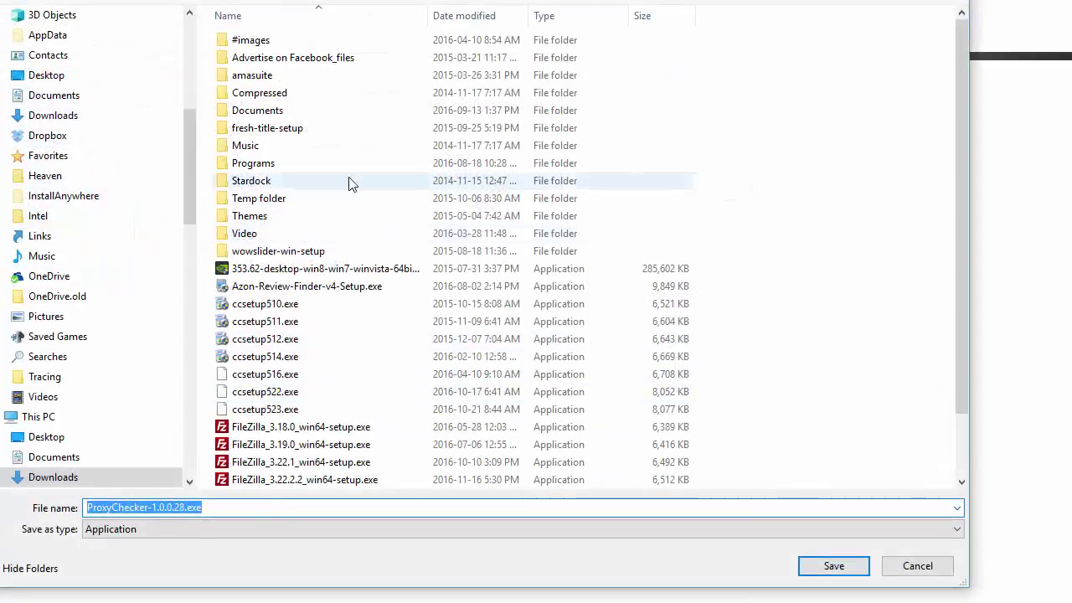
click(918, 565)
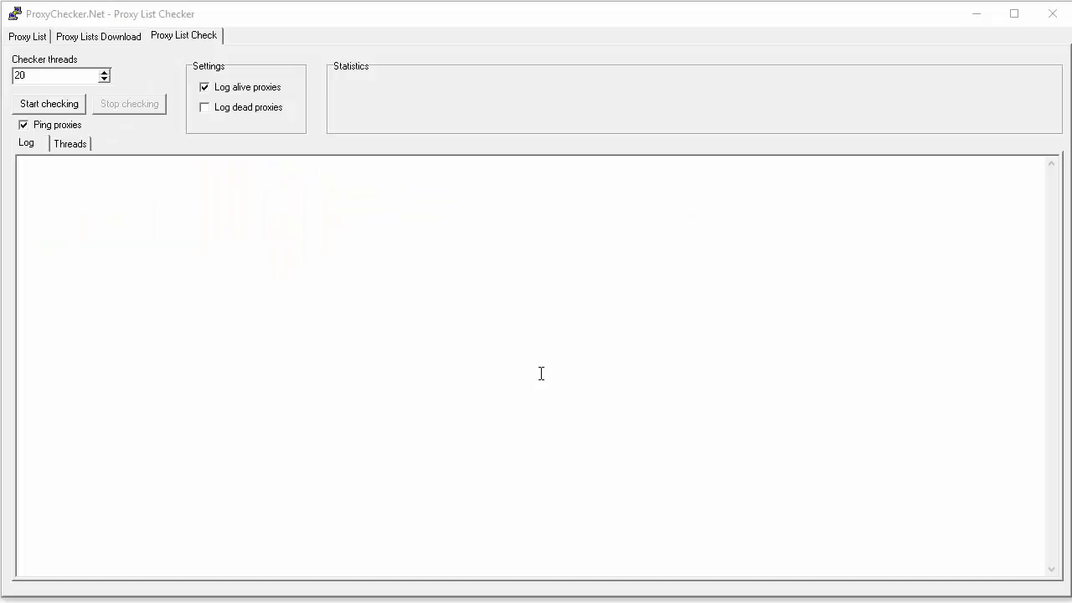
Step: Switch to ProxyChecker's proxy list and start downloading the proxy lists and checking them
click(27, 37)
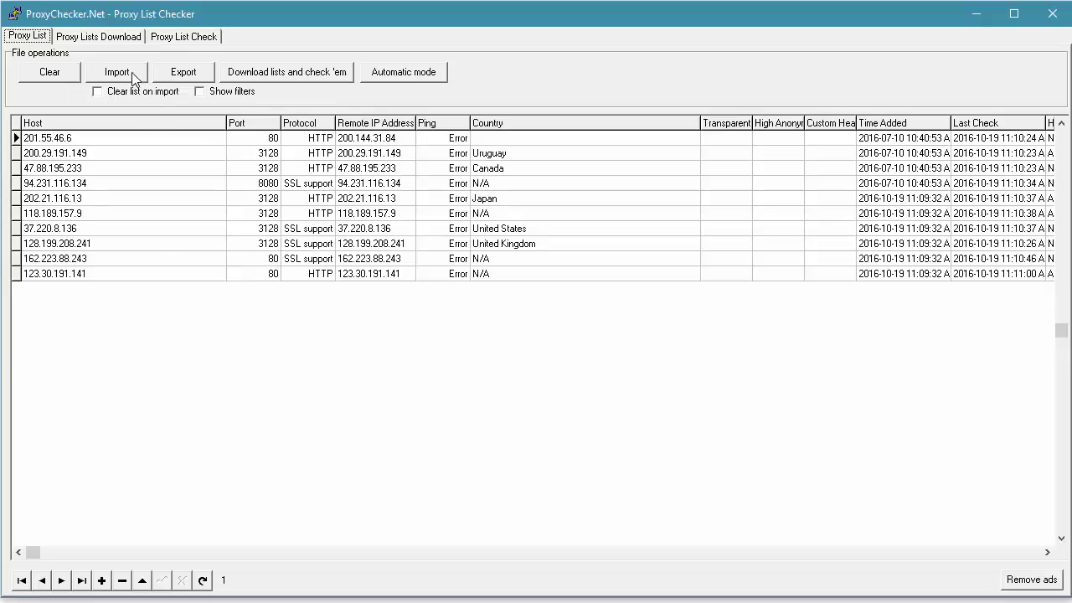
click(285, 76)
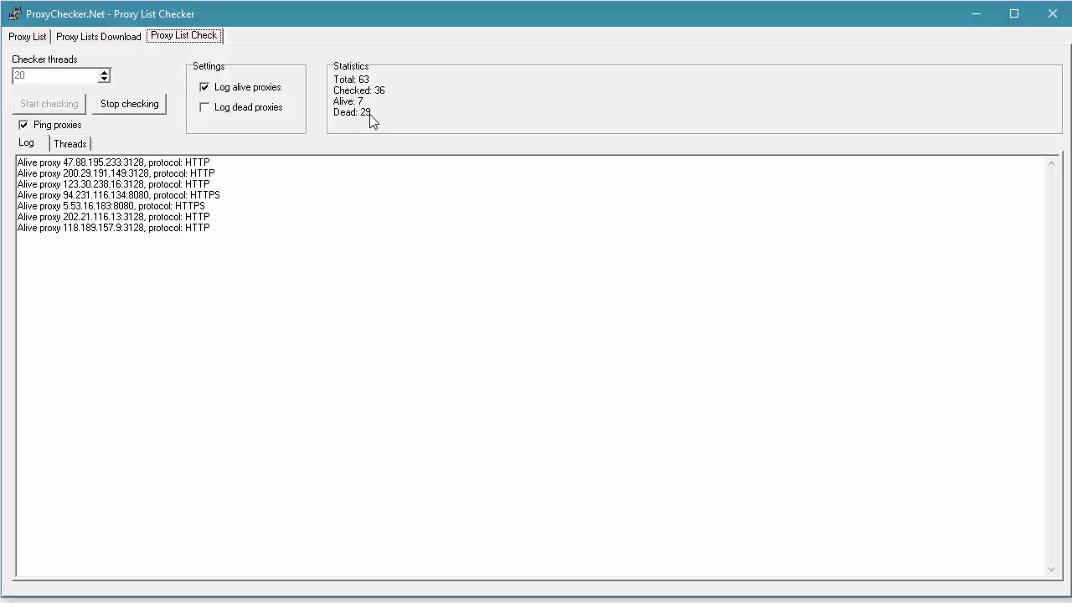
Step: Stop ProxyChecker's running check and copy all the alive proxies listed in its log
click(120, 110)
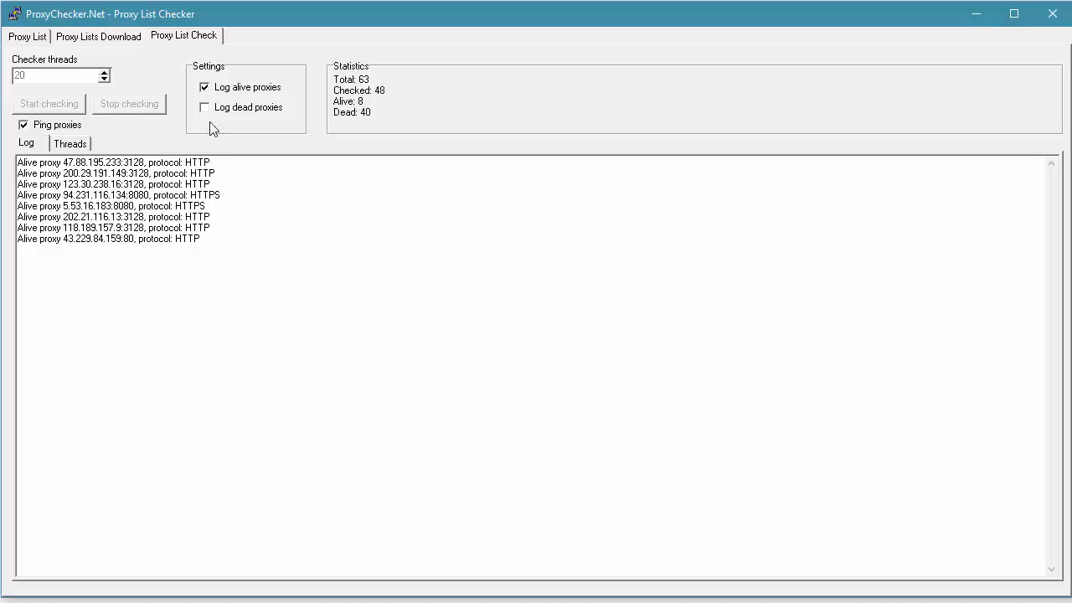
click(310, 252)
drag(211, 242, 17, 166)
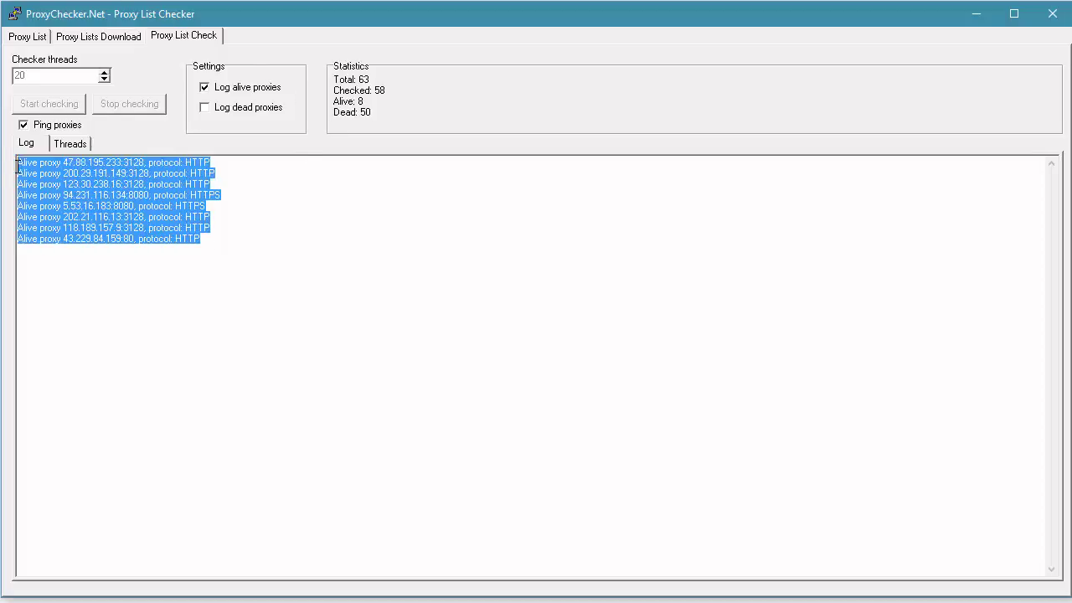
right_click(102, 182)
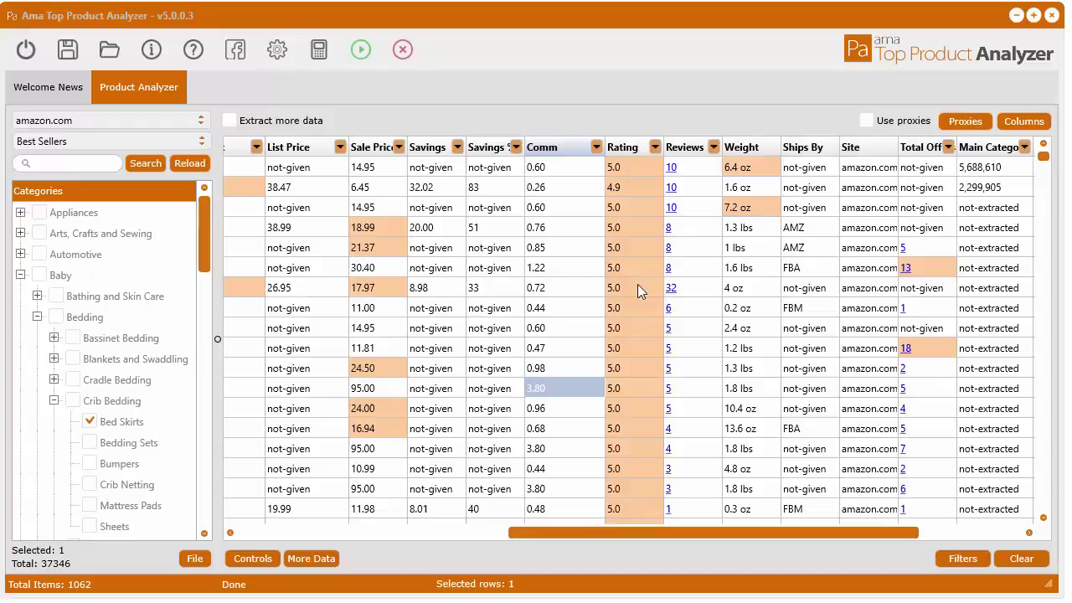
Step: Switch to Ama Top Product Analyzer and insert the copied alive proxies into its proxy list
click(967, 120)
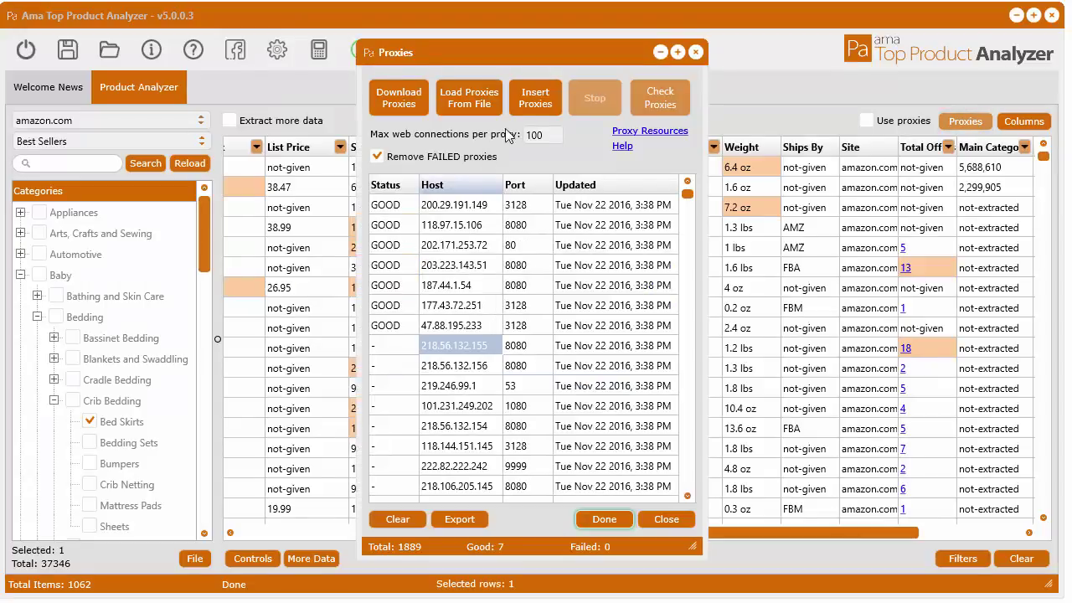
click(528, 105)
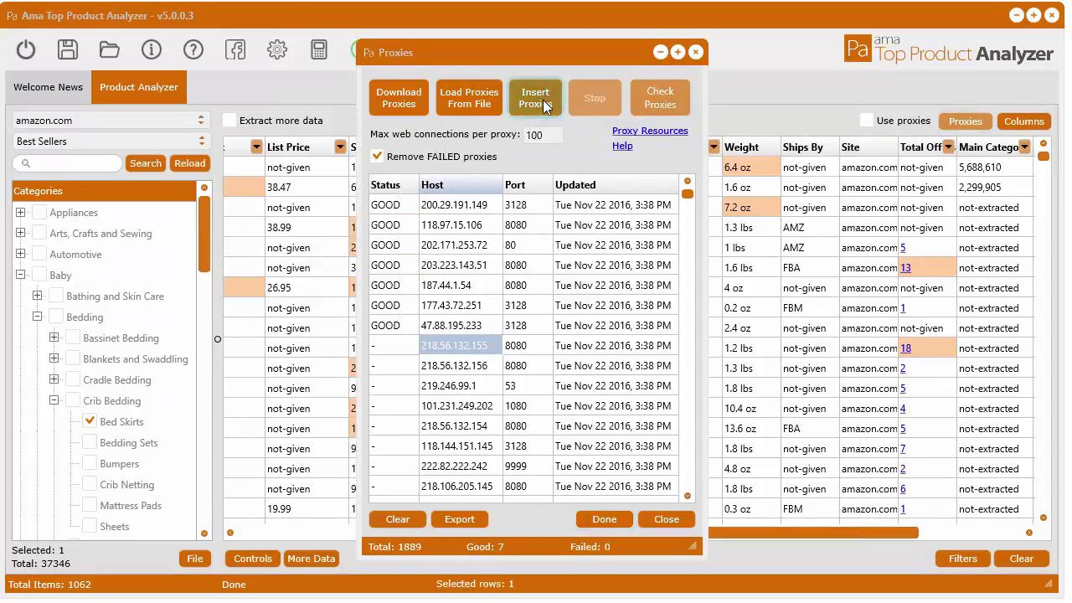
right_click(444, 248)
click(478, 293)
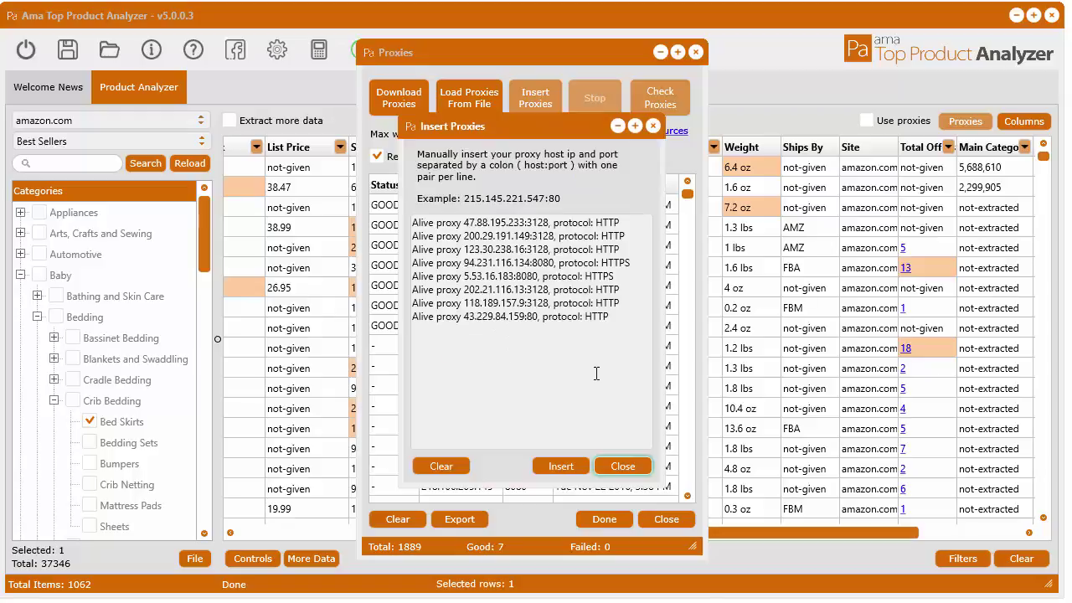
click(559, 465)
Step: Compare the newly inserted proxies at the end of the proxy list with the alive proxies in ProxyChecker's log
drag(688, 194, 689, 484)
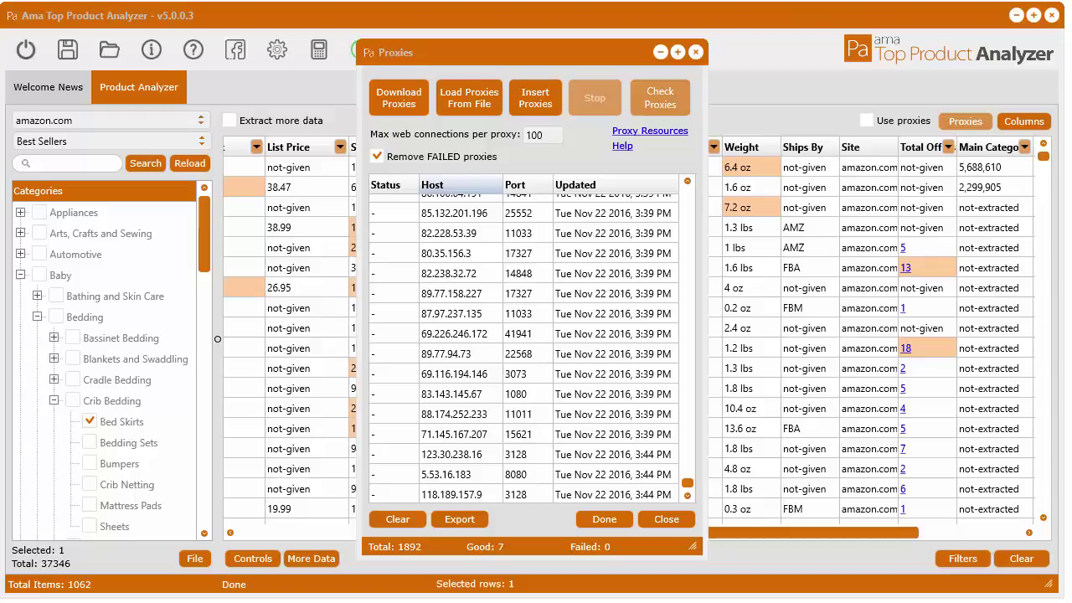
click(436, 495)
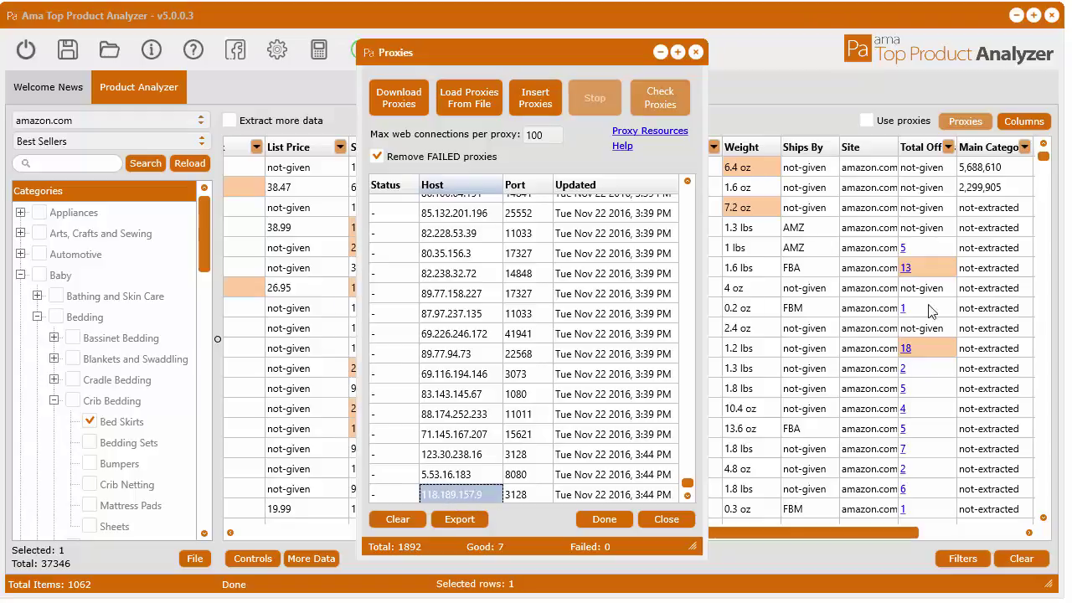
key(alt+Tab)
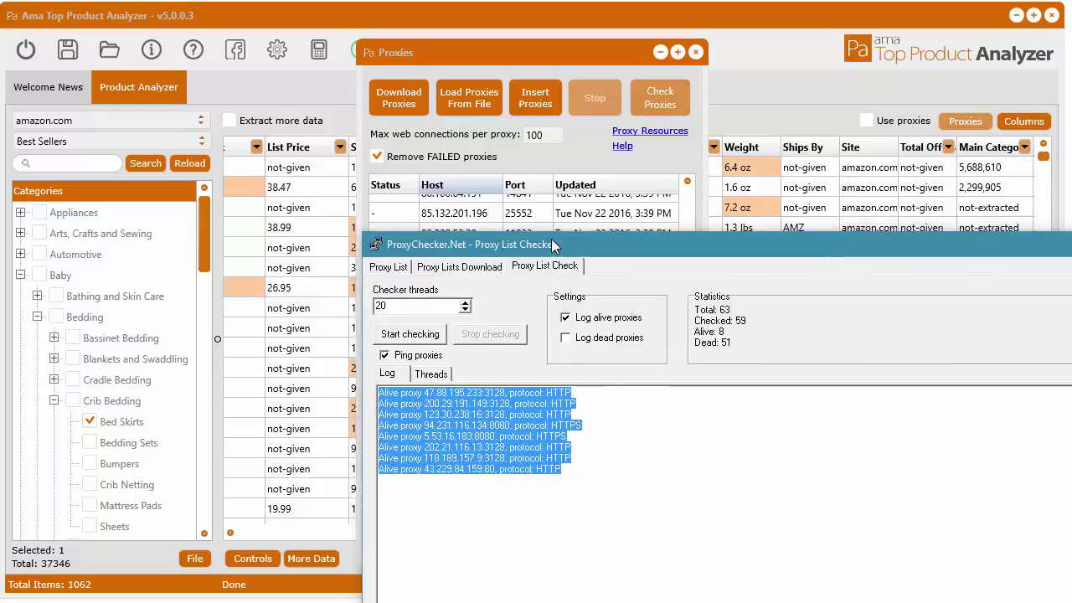
drag(440, 365, 364, 365)
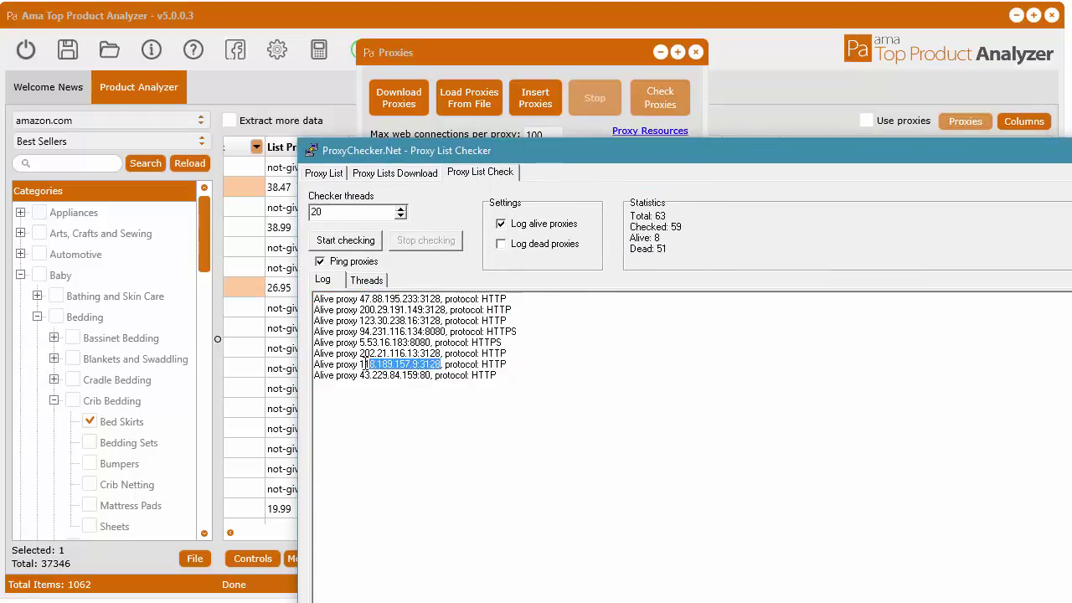
drag(633, 152, 1068, 134)
click(679, 439)
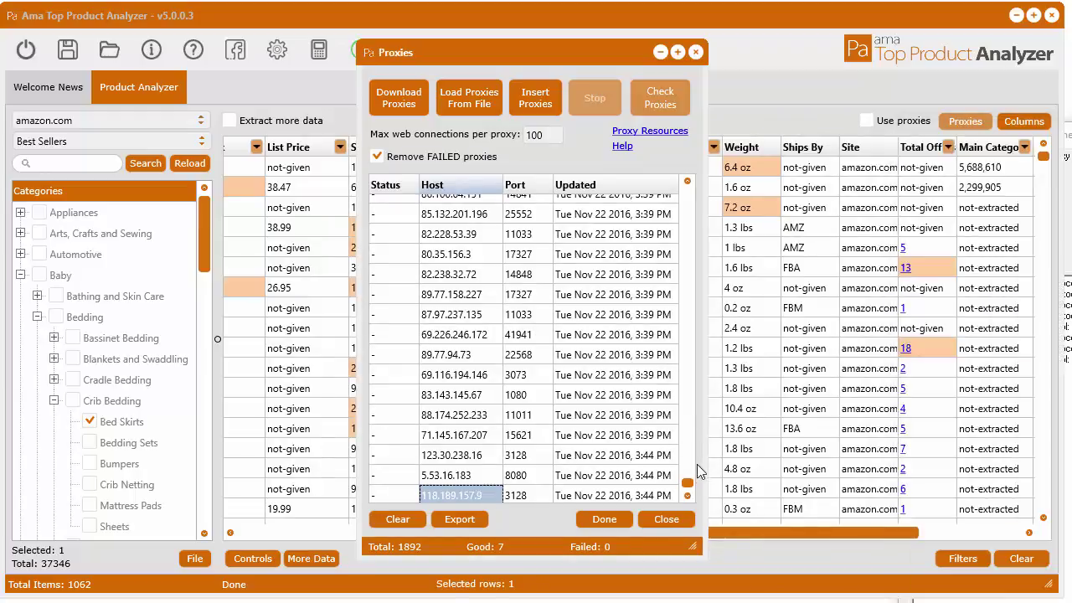
drag(693, 476, 695, 238)
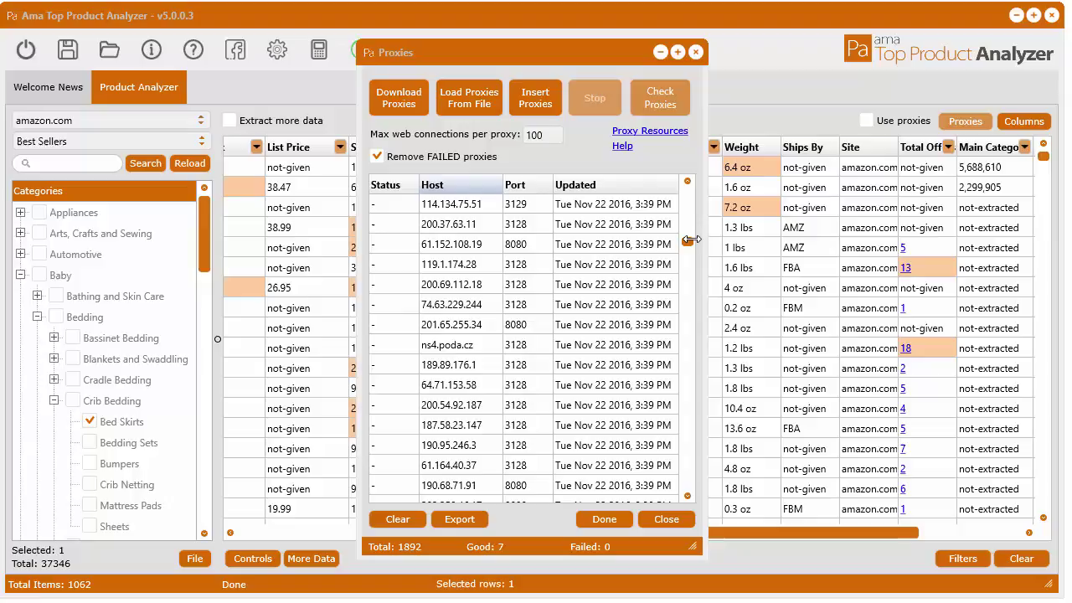
drag(687, 240, 687, 213)
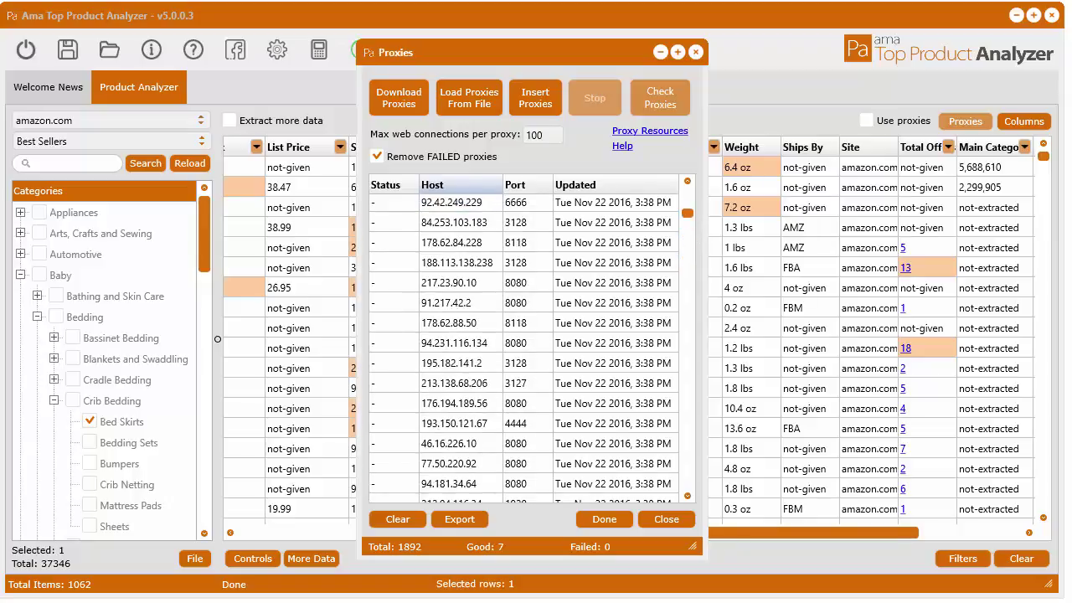
key(alt+Tab)
drag(467, 36, 310, 36)
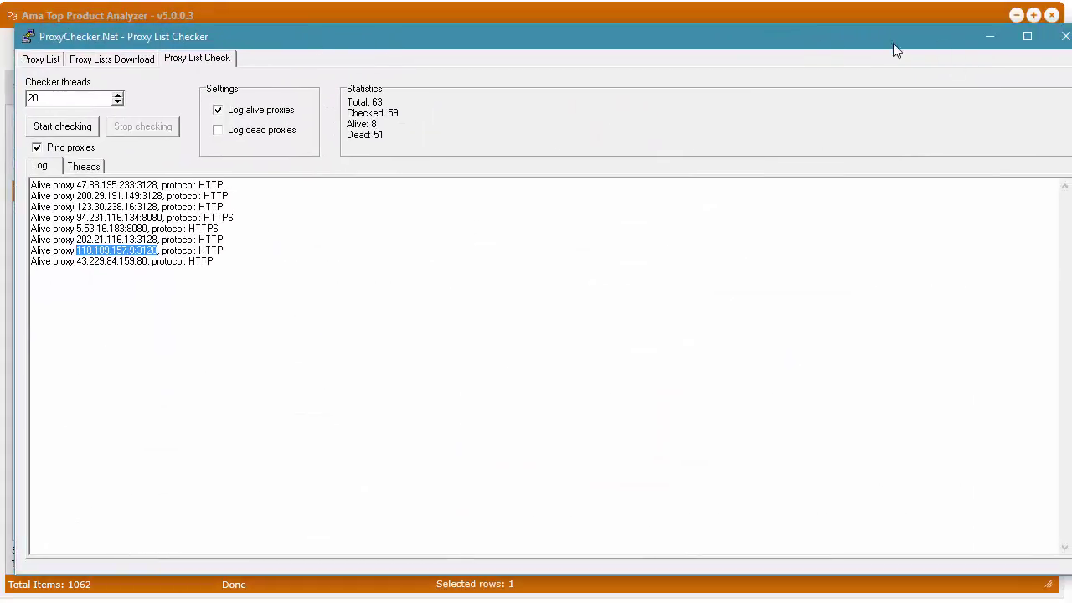
Step: Return to the Proxy List Resources web page, open the Mac proxy checker software page and review MacProxy's features, download and purchase options
key(alt+Tab)
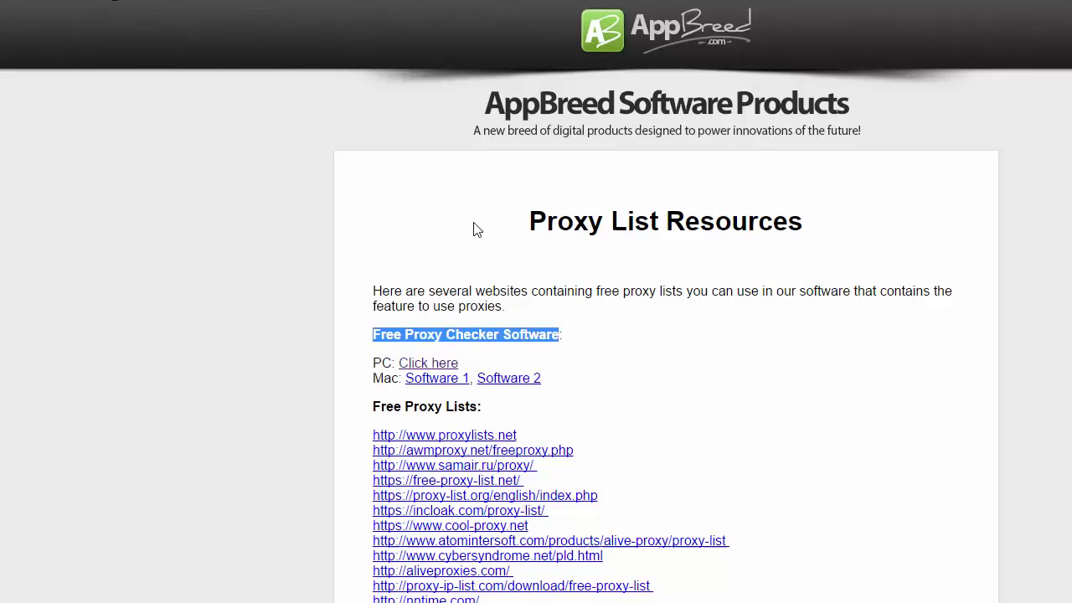
click(421, 387)
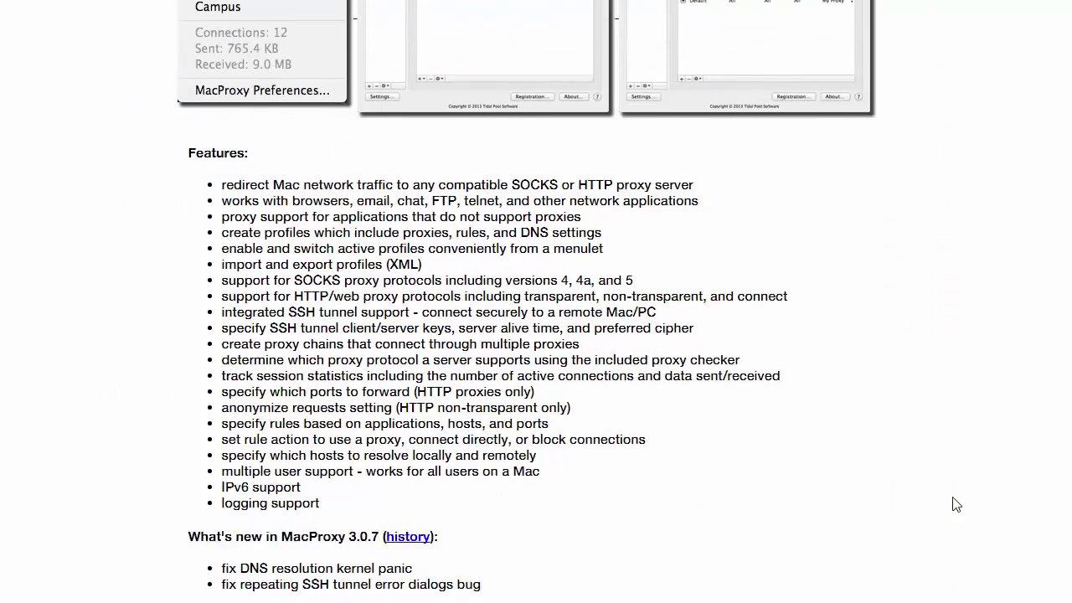
scroll(954, 502, down, 4)
scroll(938, 490, up, 15)
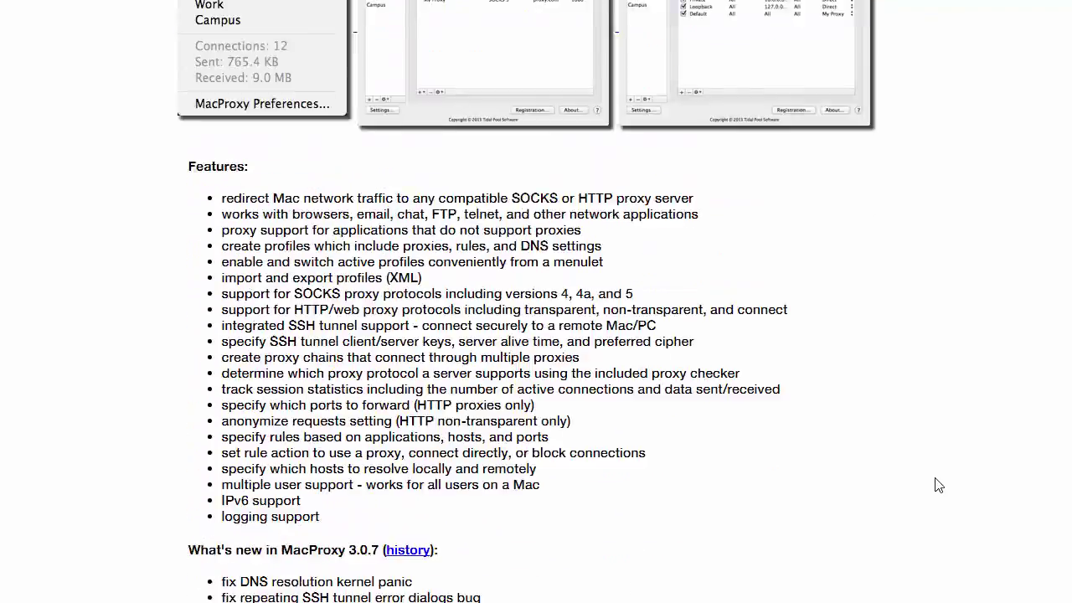
scroll(932, 478, down, 12)
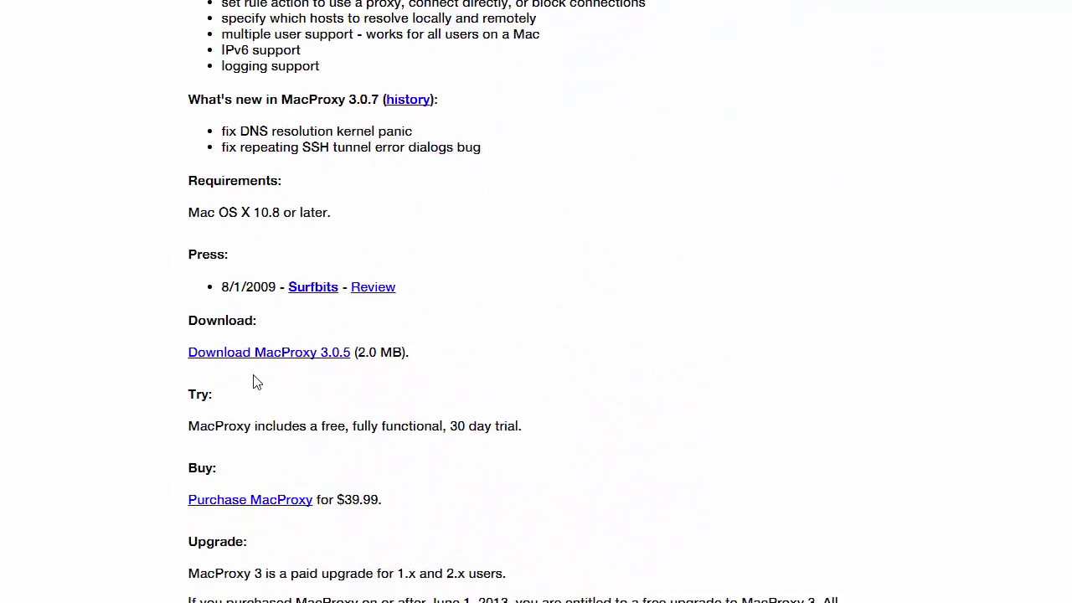
scroll(677, 478, down, 2)
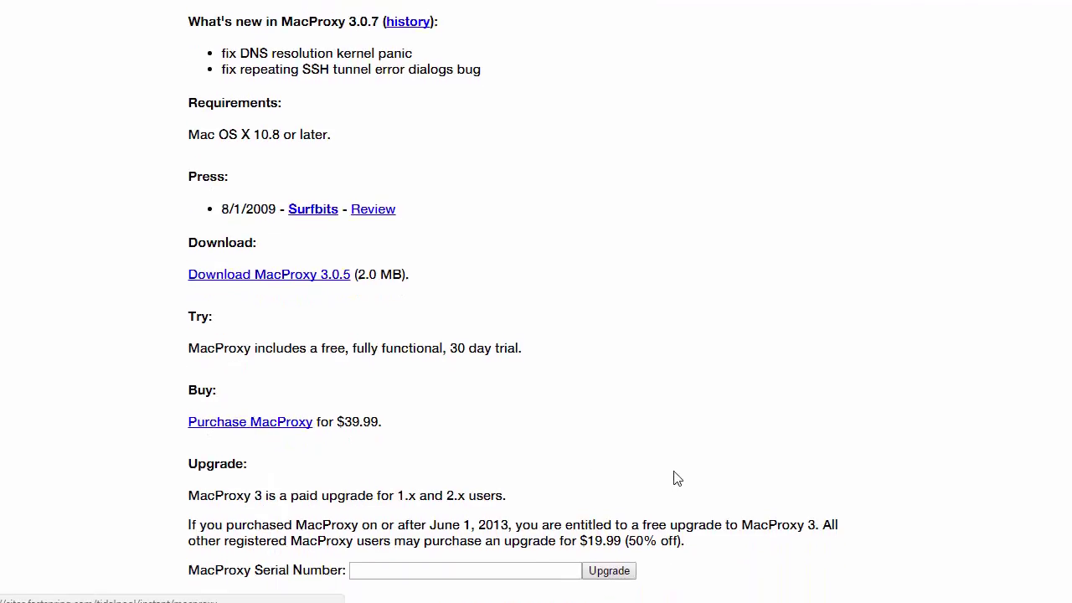
scroll(676, 478, up, 10)
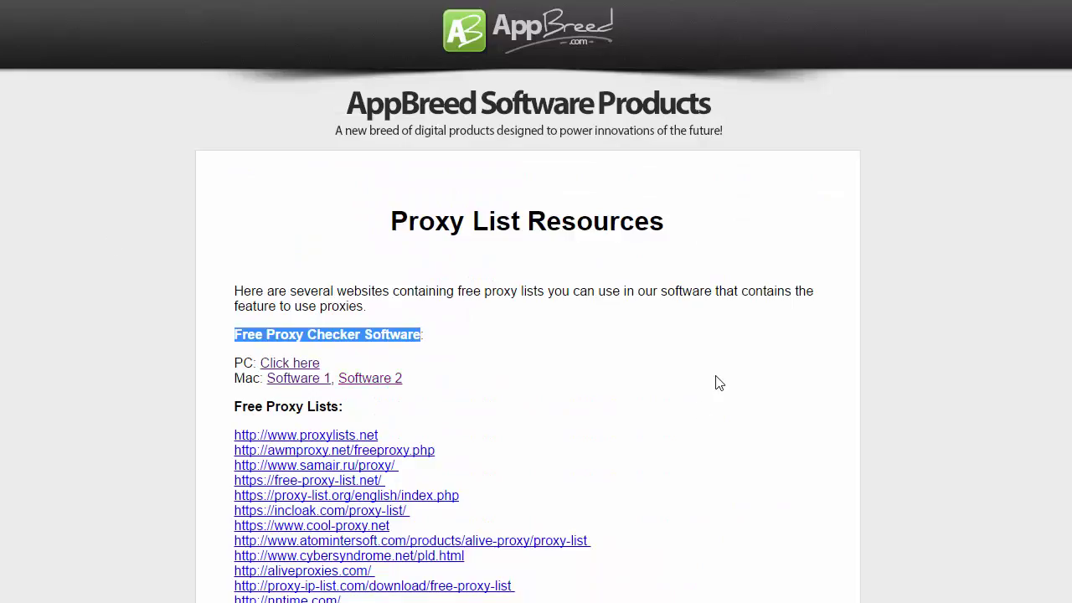
click(702, 364)
scroll(692, 376, down, 5)
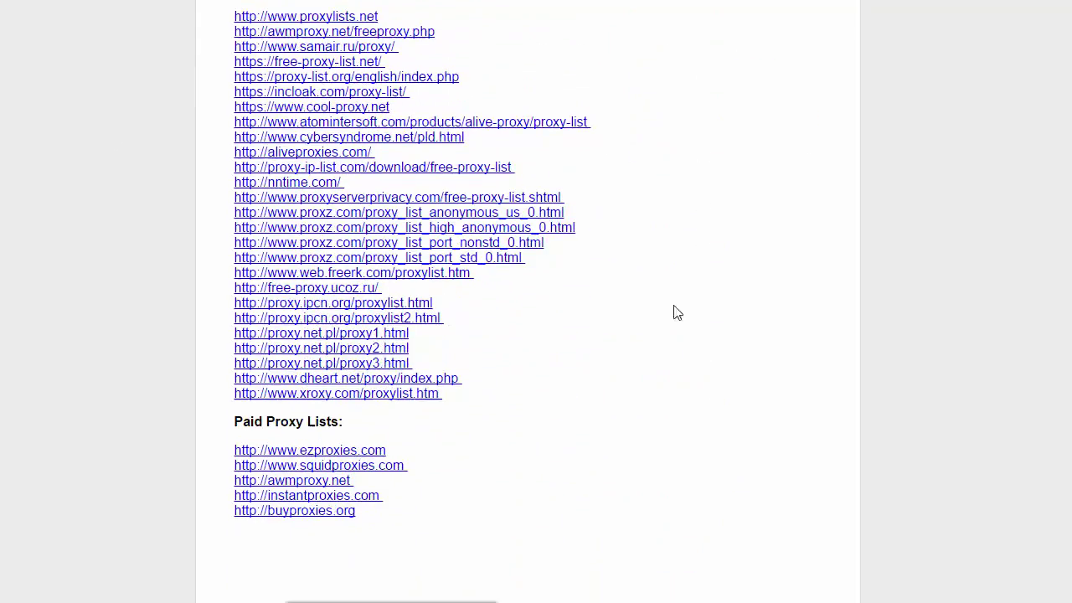
scroll(674, 299, up, 1)
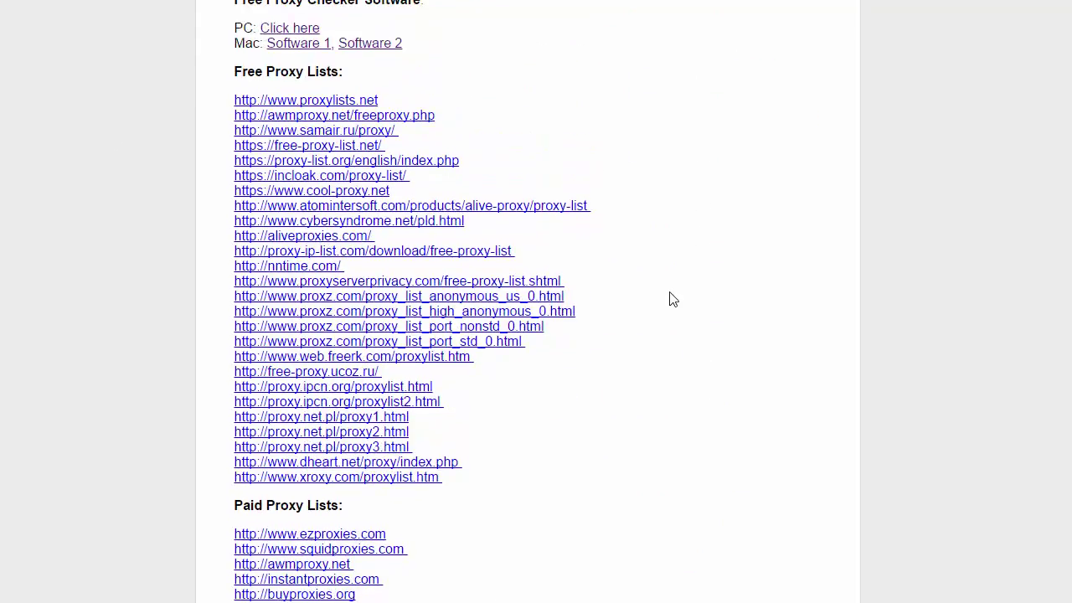
click(329, 99)
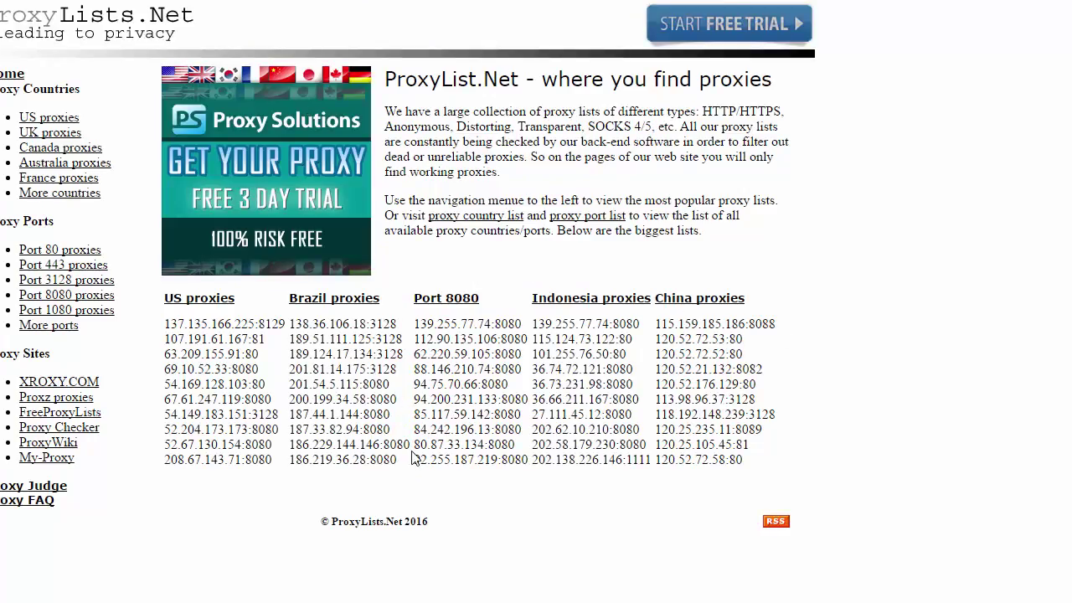
drag(411, 459, 394, 385)
Step: Open the awmproxy.net free proxies page and submit its captcha to get the free public proxy list
click(209, 322)
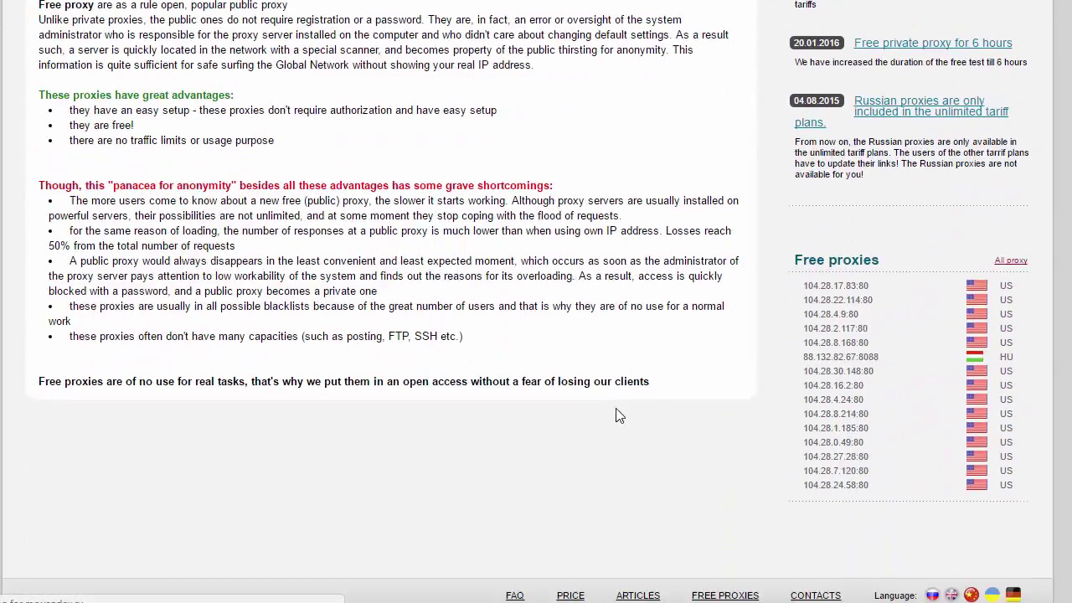
scroll(607, 395, up, 3)
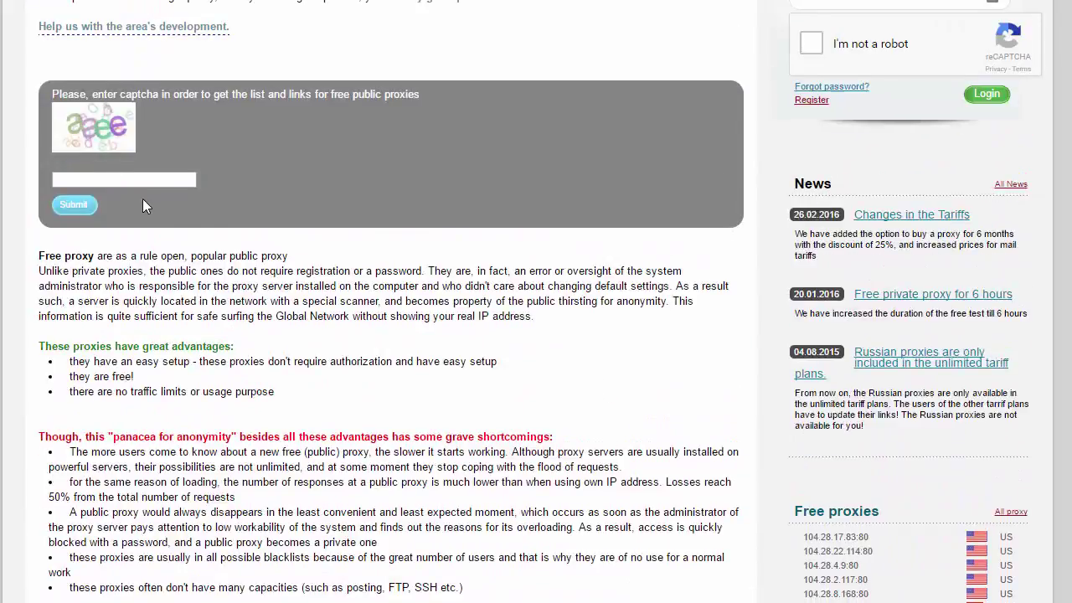
scroll(142, 206, up, 1)
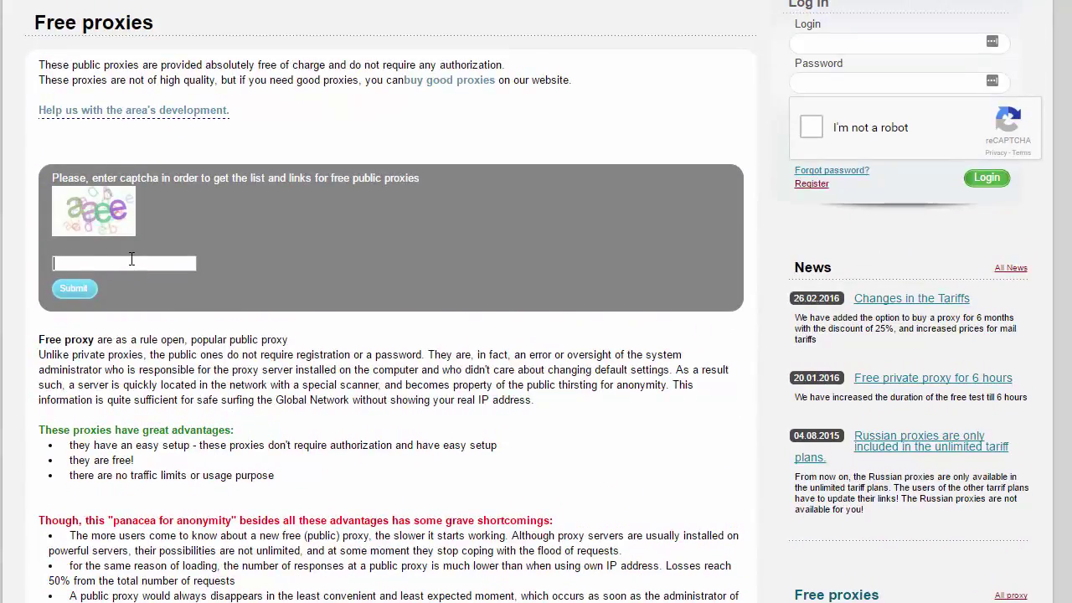
text(a)
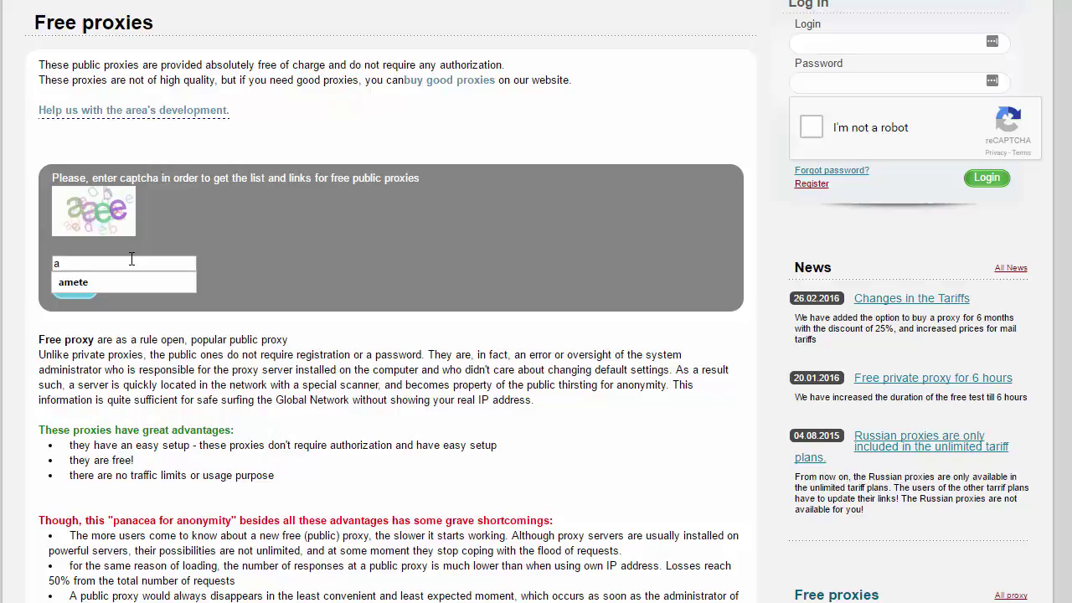
text(aee)
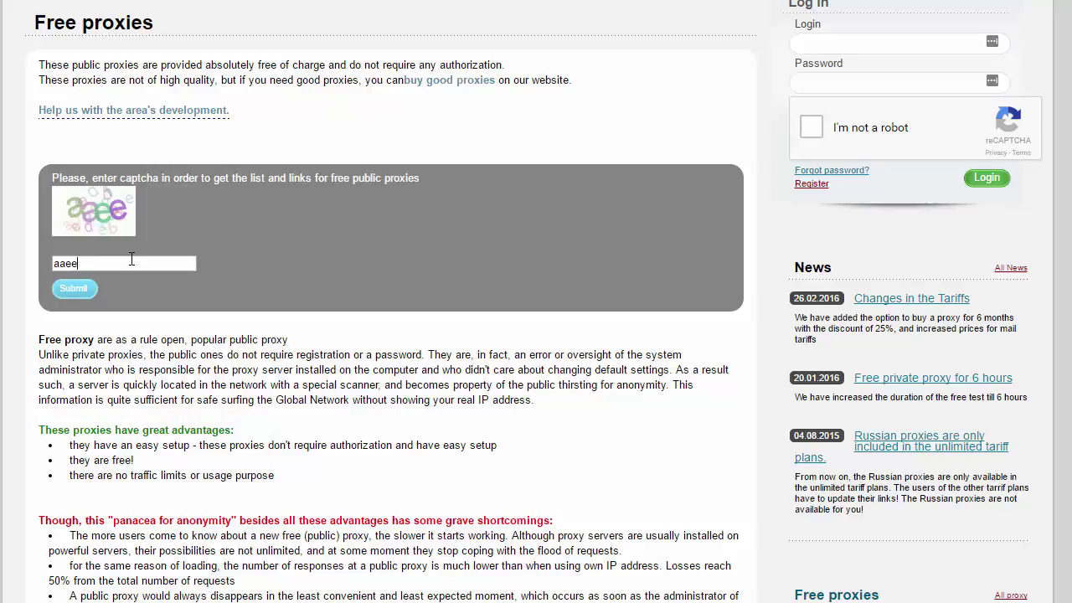
click(73, 288)
Step: Review the free proxy table on the awmproxy.net page, including the proxy addresses, countries and last checkup times
scroll(502, 368, down, 1)
scroll(191, 555, down, 6)
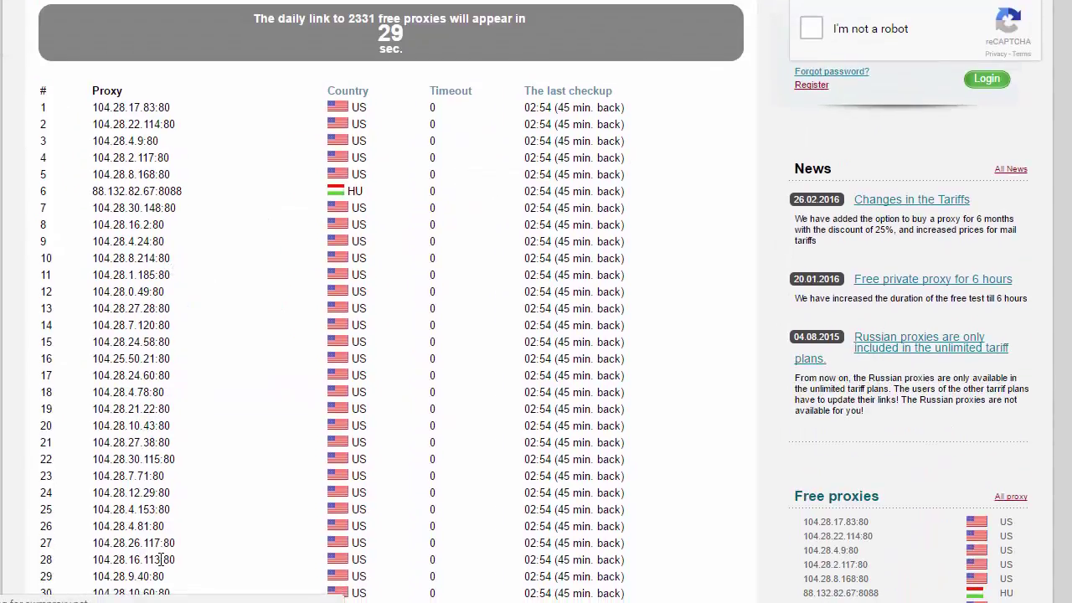
scroll(161, 558, up, 2)
scroll(161, 558, up, 5)
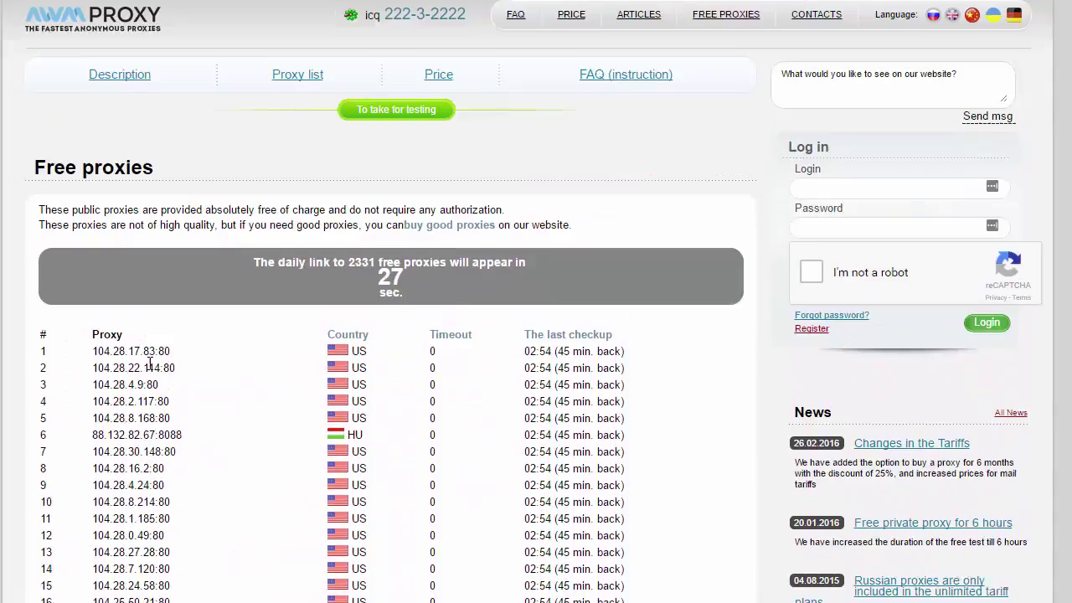
drag(151, 375, 148, 509)
click(183, 535)
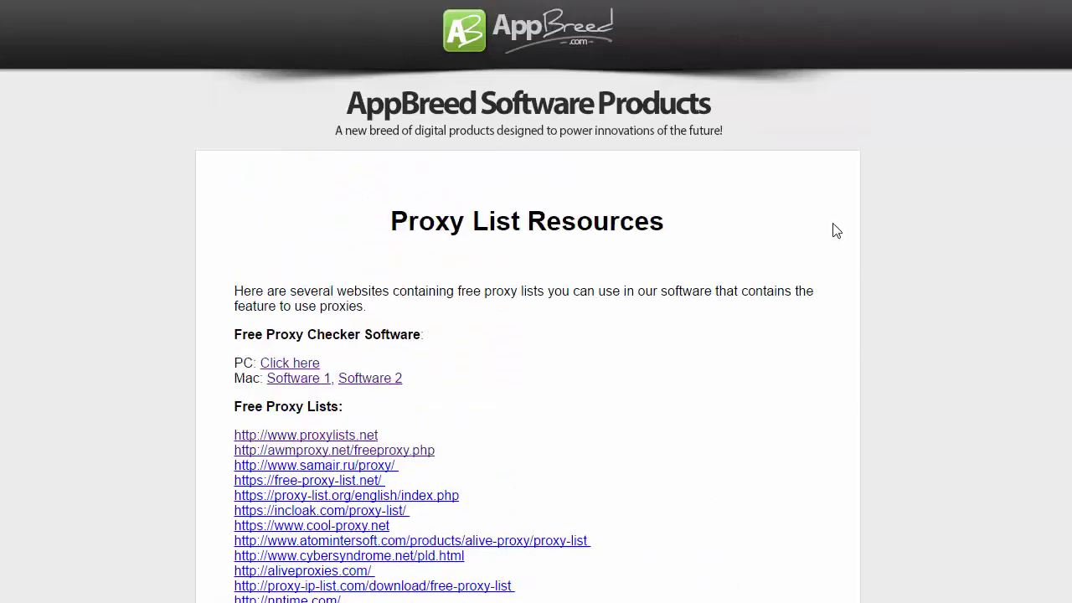
Step: Go back to Ama Top Product Analyzer and examine the copy and remove options available for the proxies in the list
click(1005, 1)
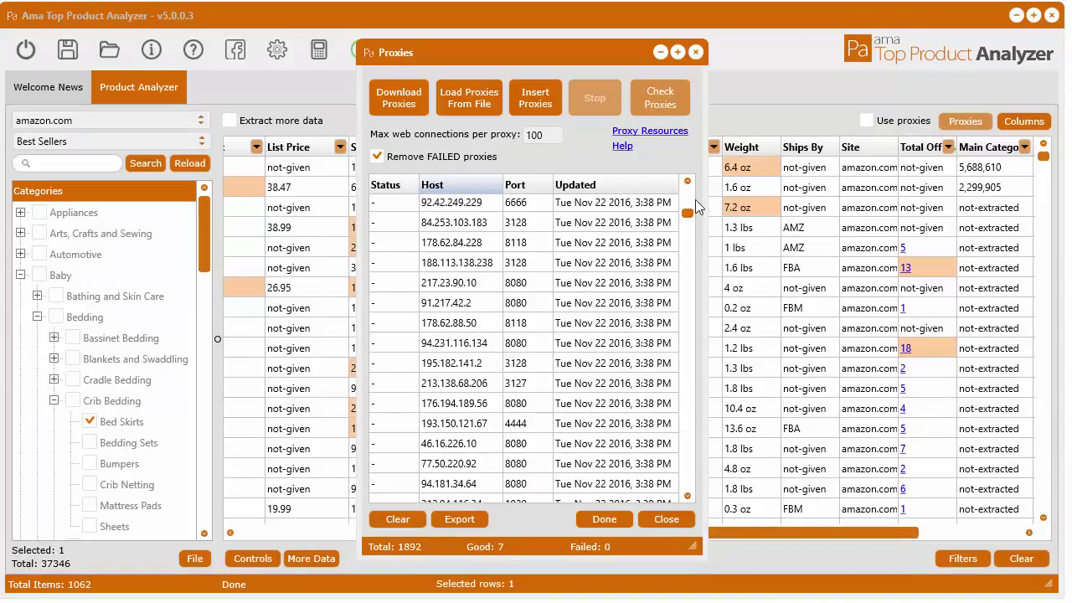
drag(689, 207, 689, 191)
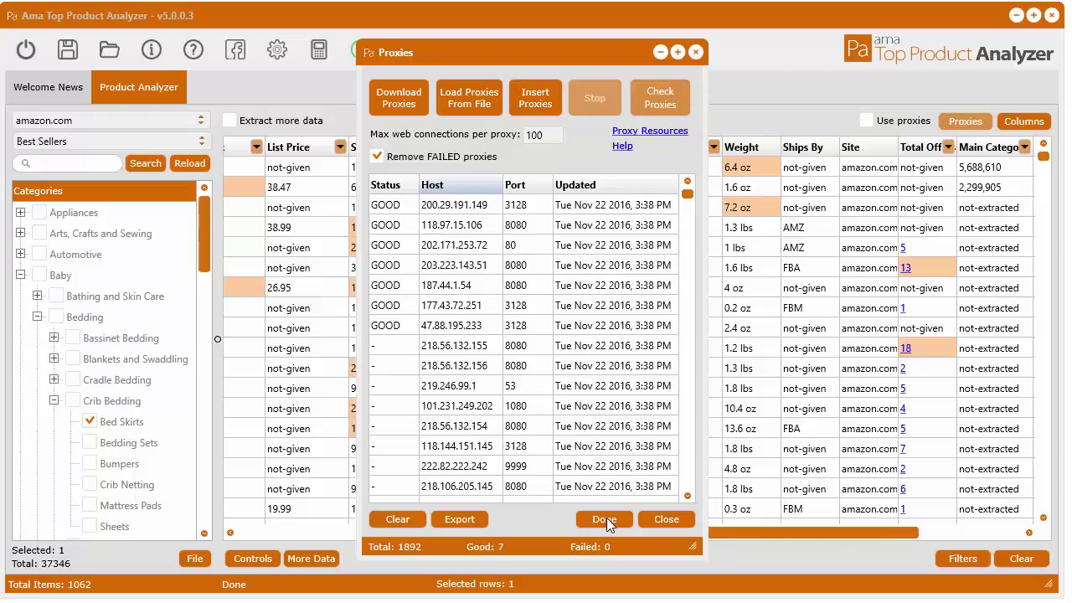
right_click(486, 227)
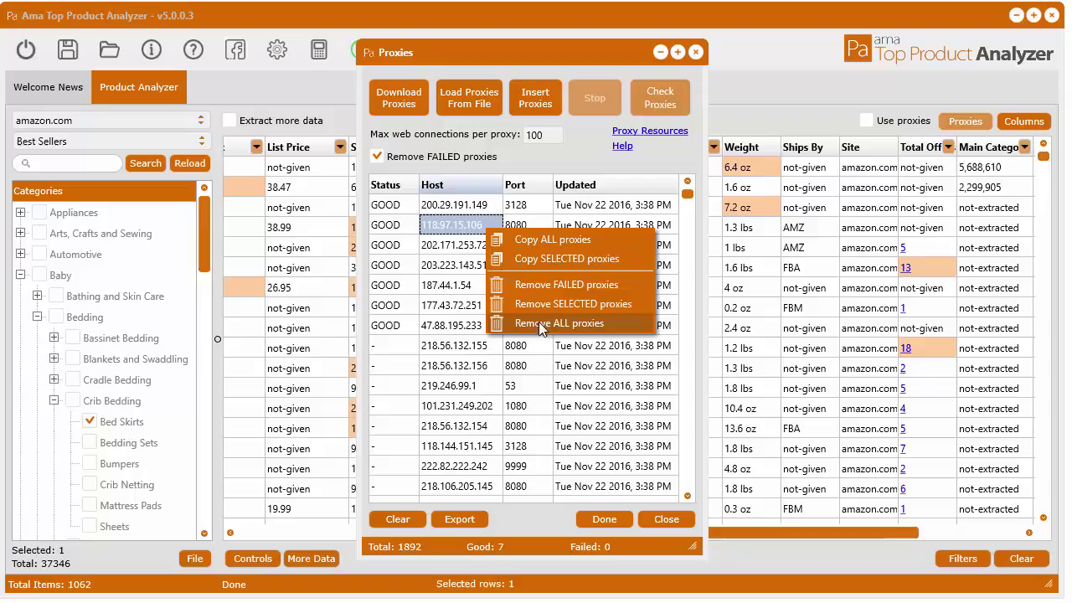
Step: Open the export dialog for the proxy list and close it without saving a file
click(465, 518)
click(465, 519)
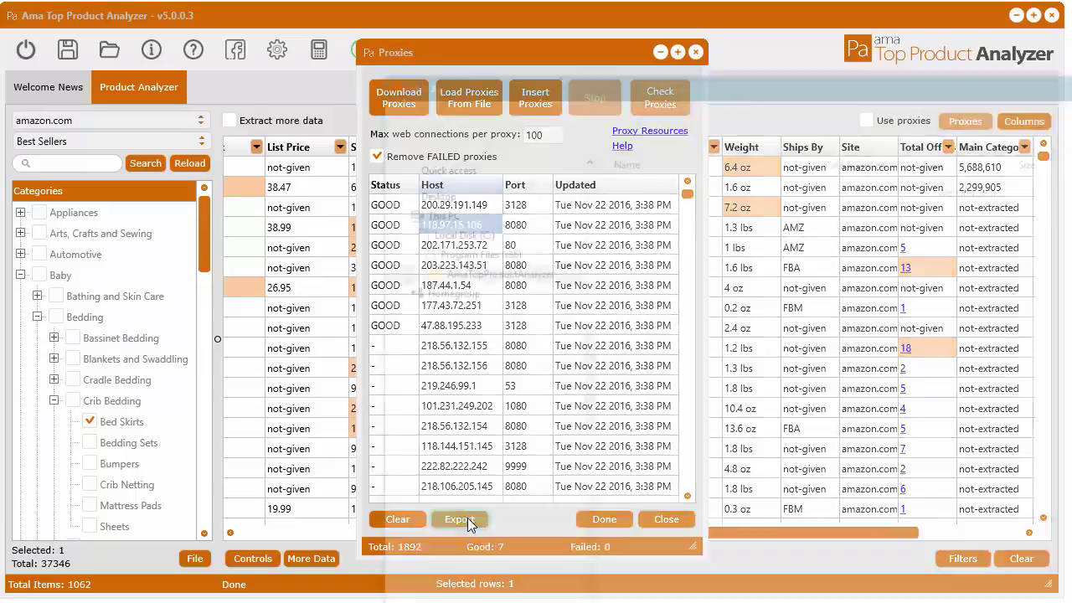
key(Escape)
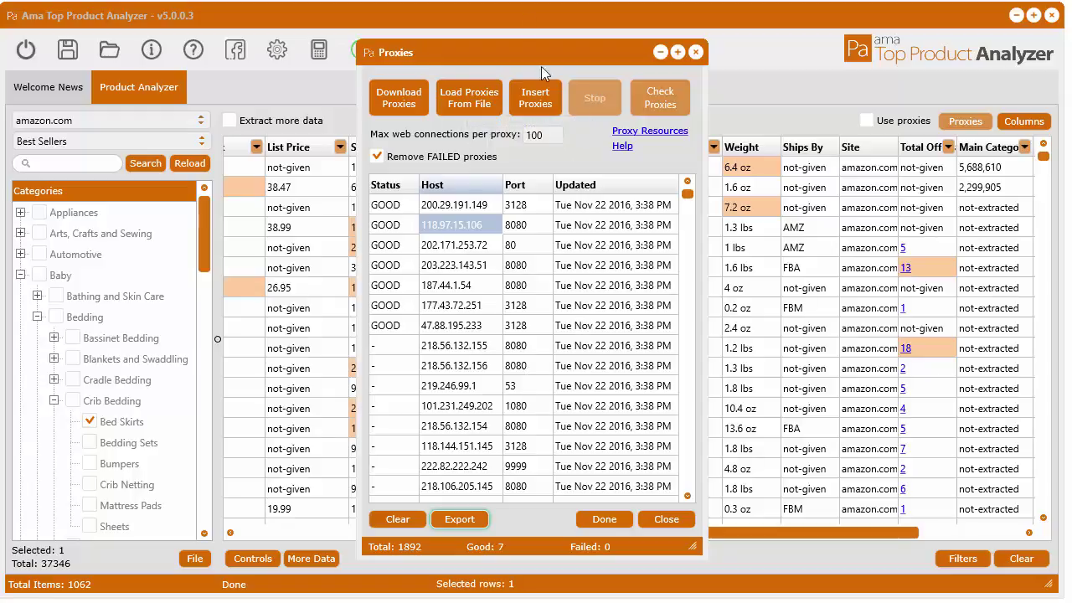
Step: Accept the proxy list and enable the use of proxies for product data extraction
drag(538, 58, 502, 45)
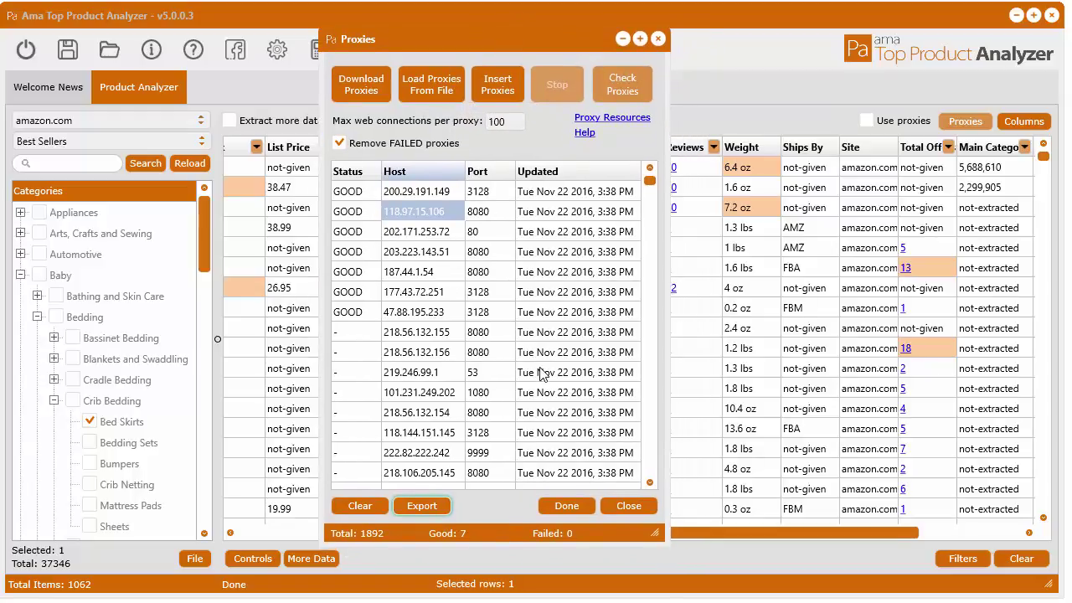
click(569, 507)
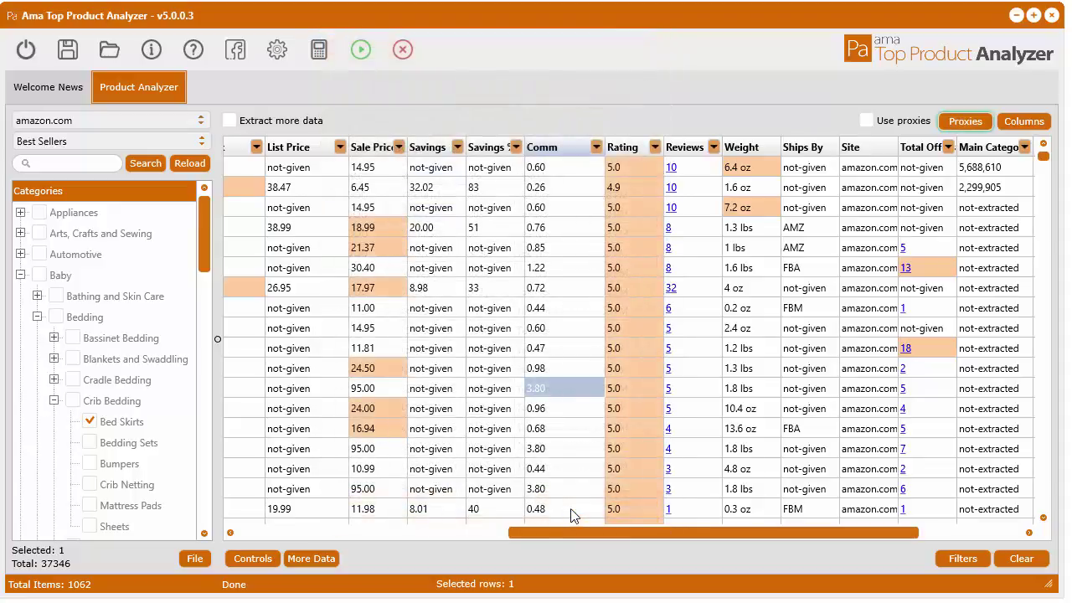
click(867, 120)
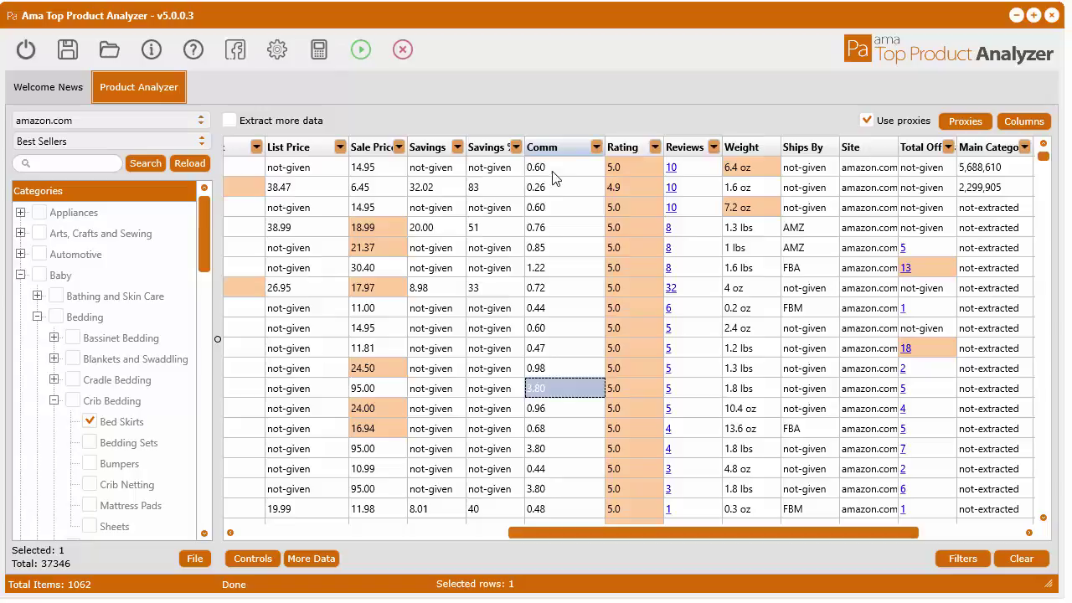
Step: Select the first five product rows in the table and extract more data for only those rows
drag(552, 173, 561, 242)
right_click(561, 245)
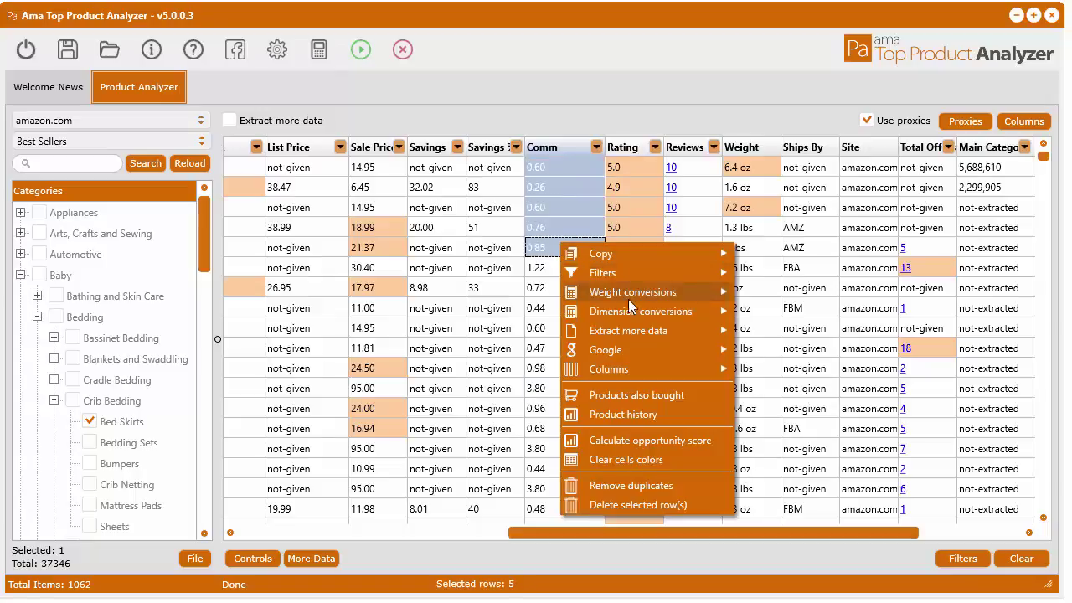
mouse_move(627, 329)
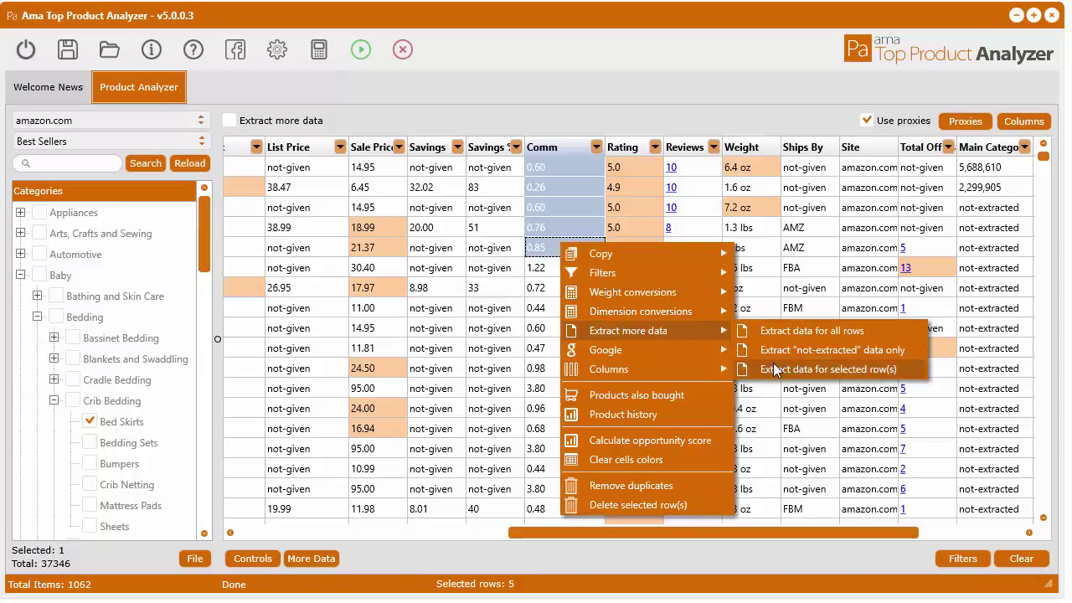
click(851, 368)
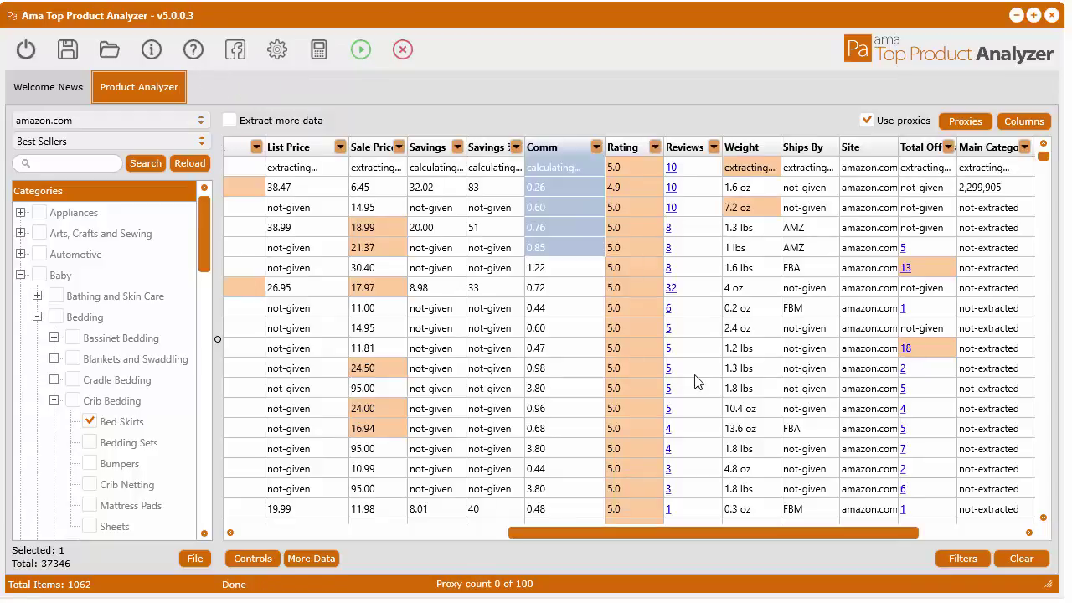
Step: Examine the product table's categories, ranks, prices, savings, reviews and weights across the listed rows
click(700, 308)
scroll(571, 358, left, 3)
scroll(571, 358, down, 3)
scroll(571, 357, up, 1)
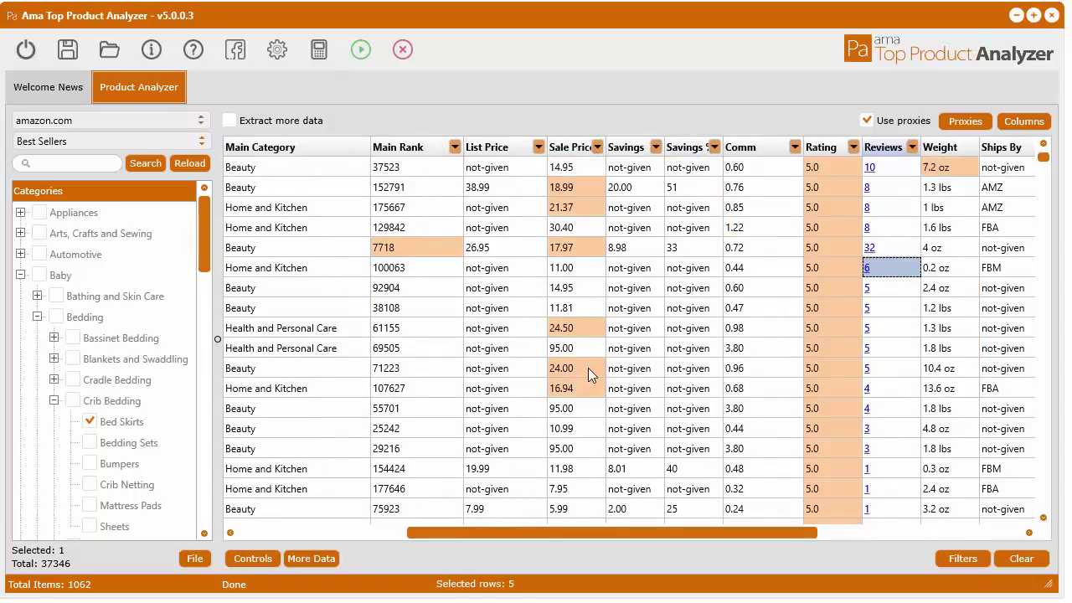
scroll(588, 367, down, 3)
scroll(552, 411, up, 5)
scroll(516, 378, down, 8)
scroll(503, 335, down, 7)
scroll(498, 333, down, 3)
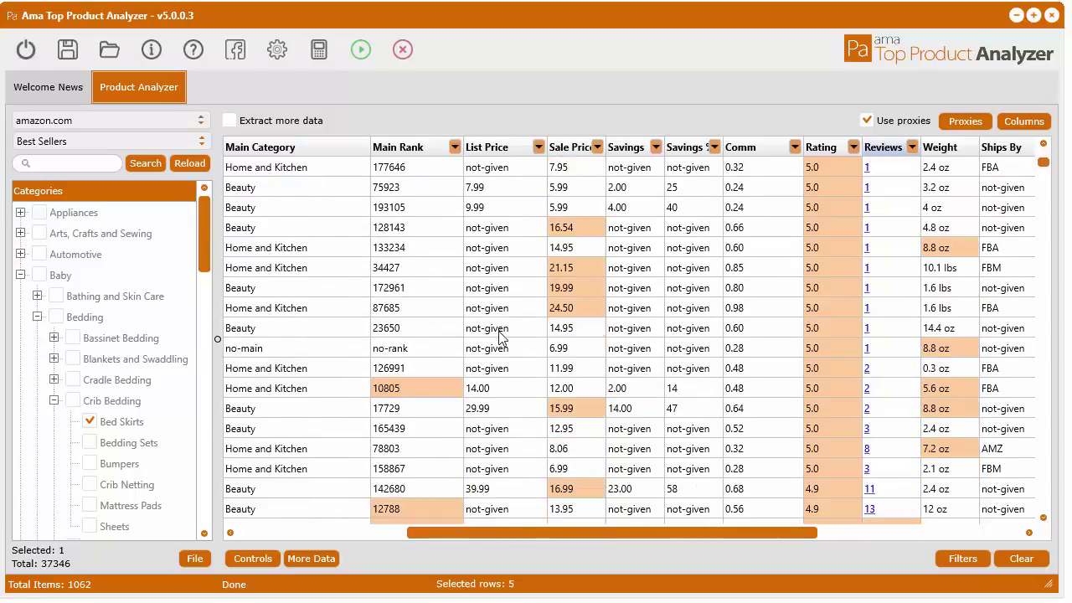
scroll(499, 344, up, 7)
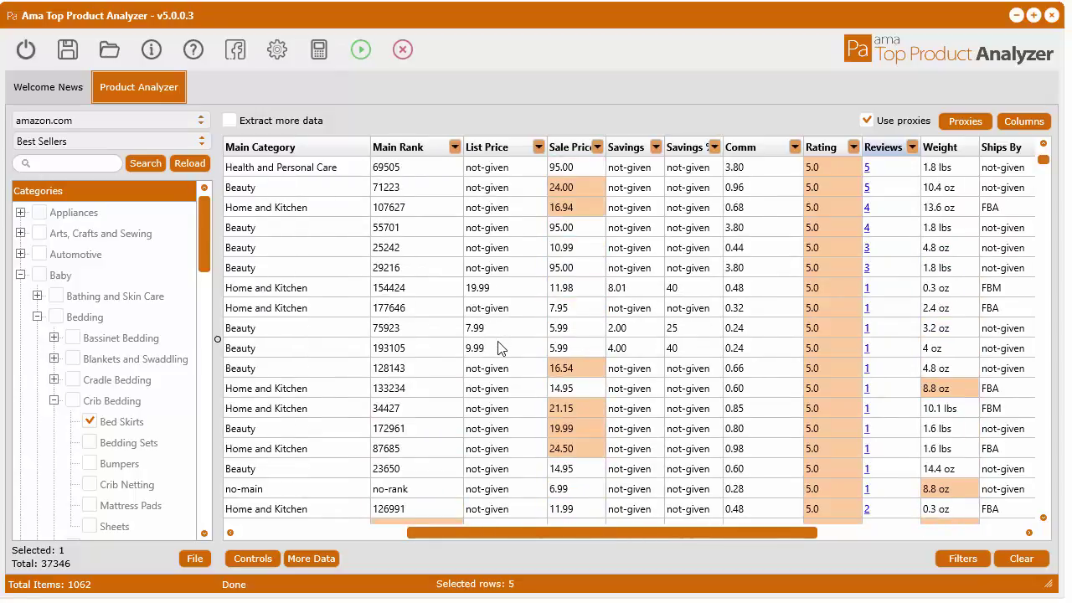
scroll(503, 314, down, 7)
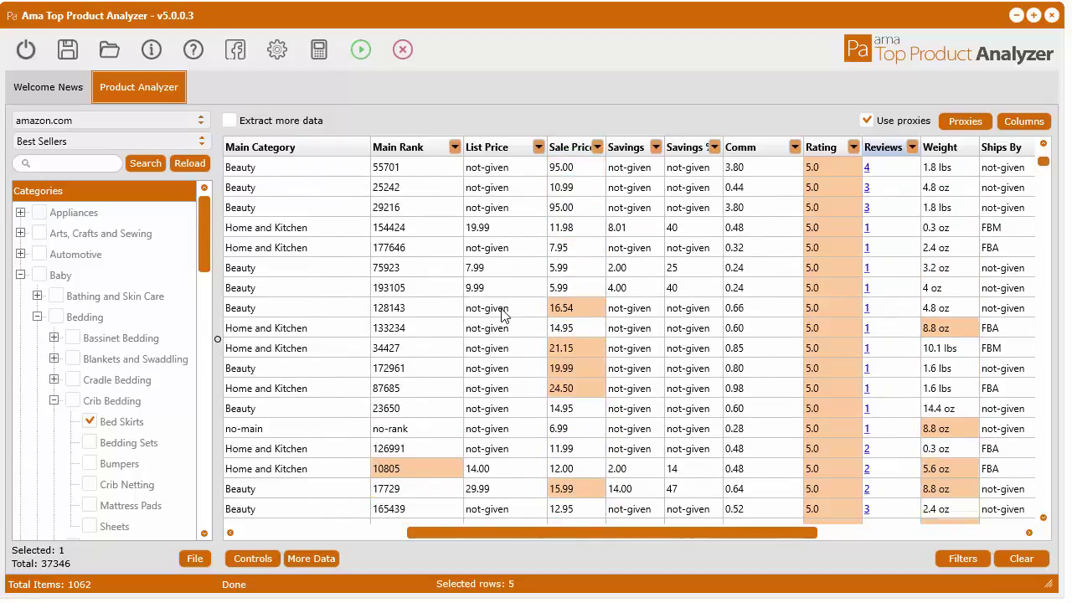
scroll(502, 314, up, 8)
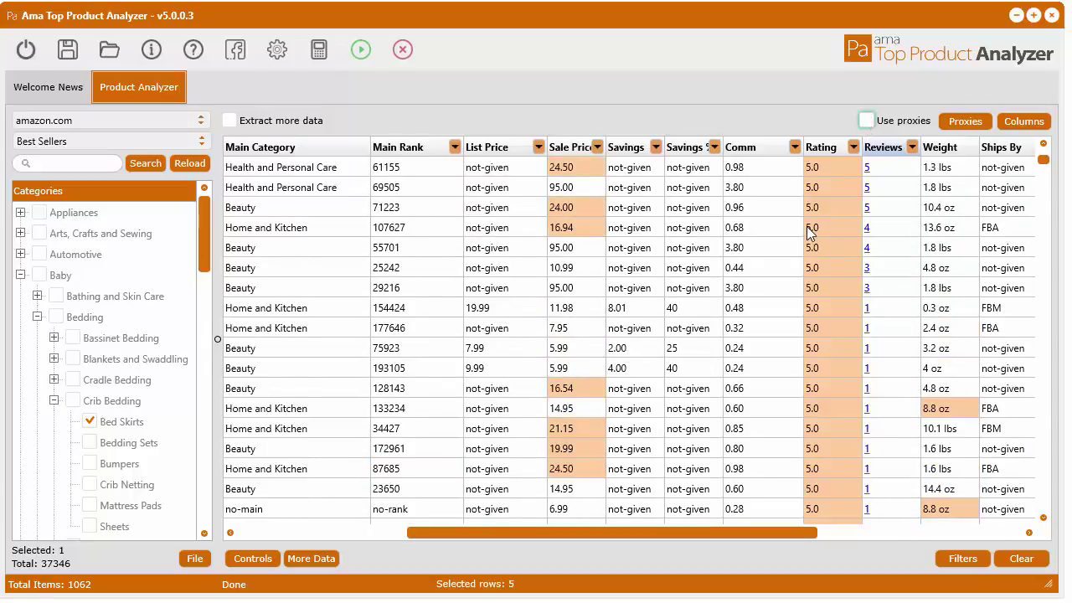
click(390, 343)
scroll(392, 341, down, 4)
scroll(392, 341, up, 5)
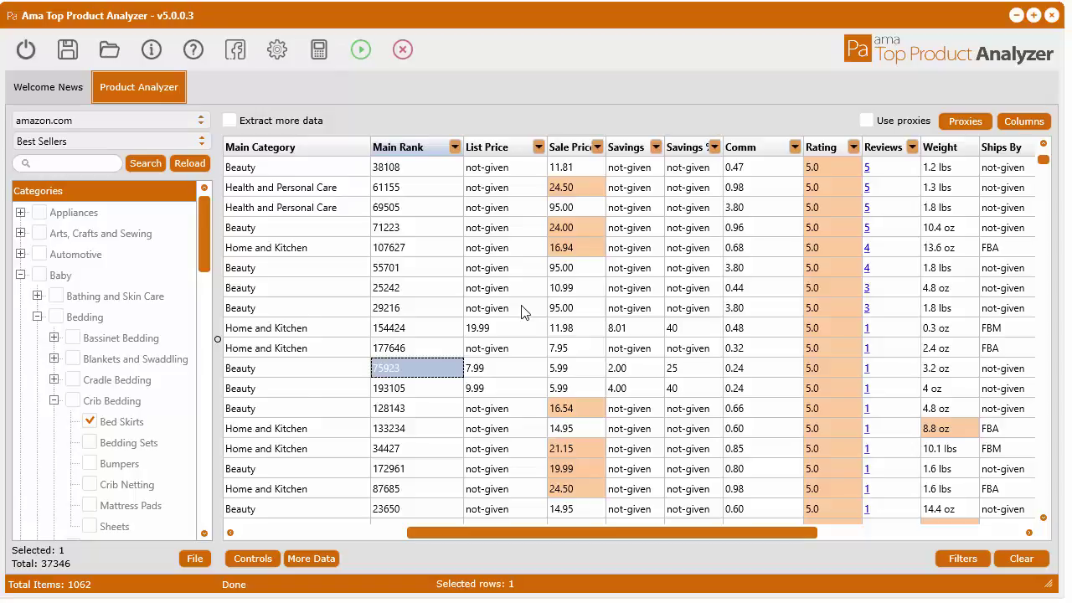
scroll(521, 311, down, 1)
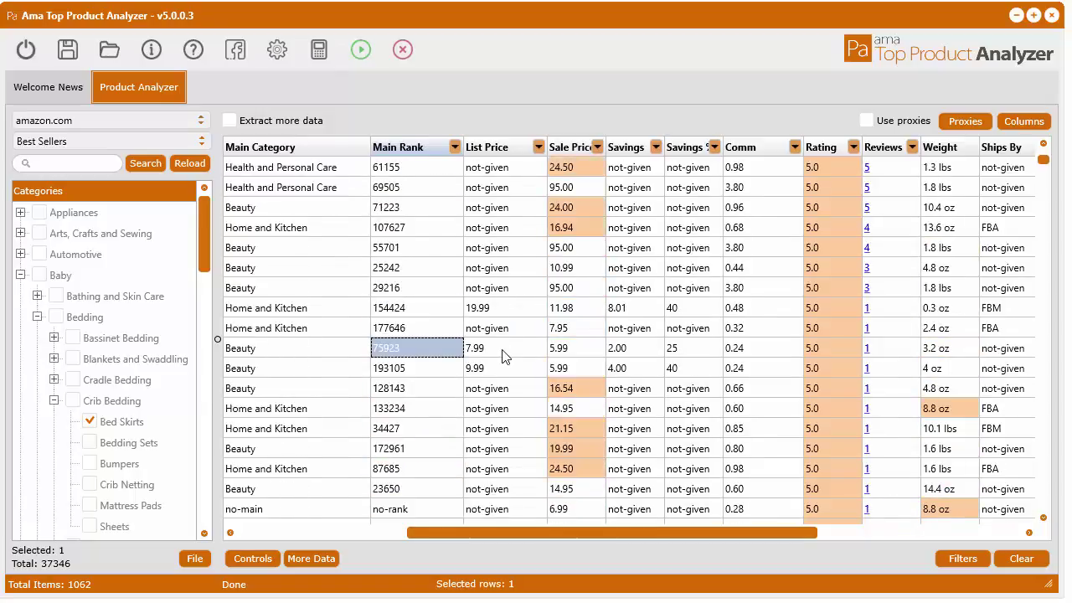
click(505, 350)
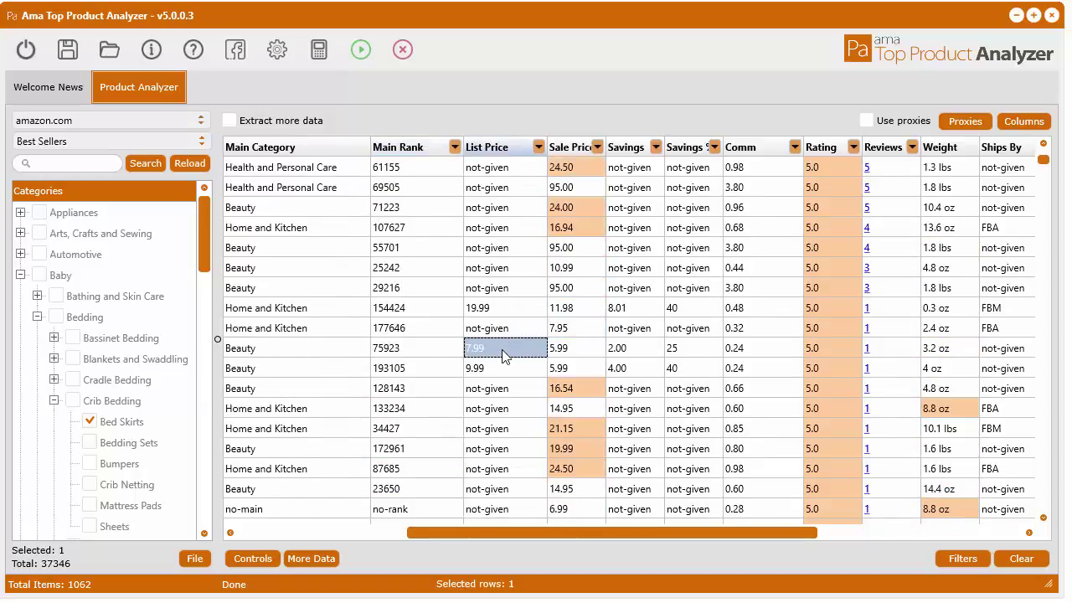